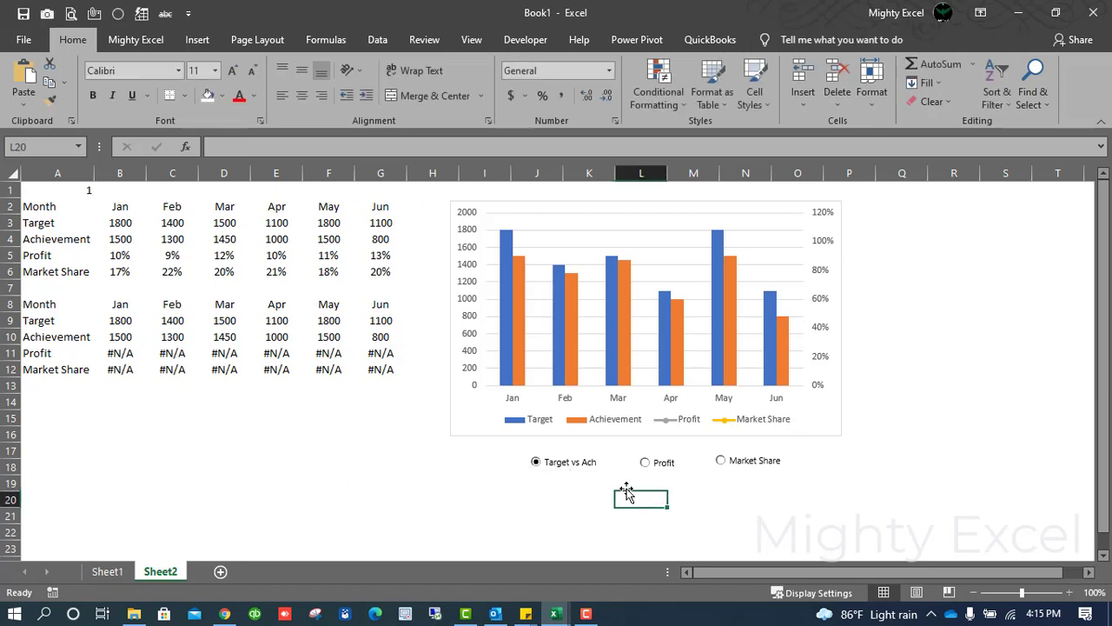
Try the finished chart's option buttons, switching between the Profit, Market Share and Target vs Ach views
click(647, 464)
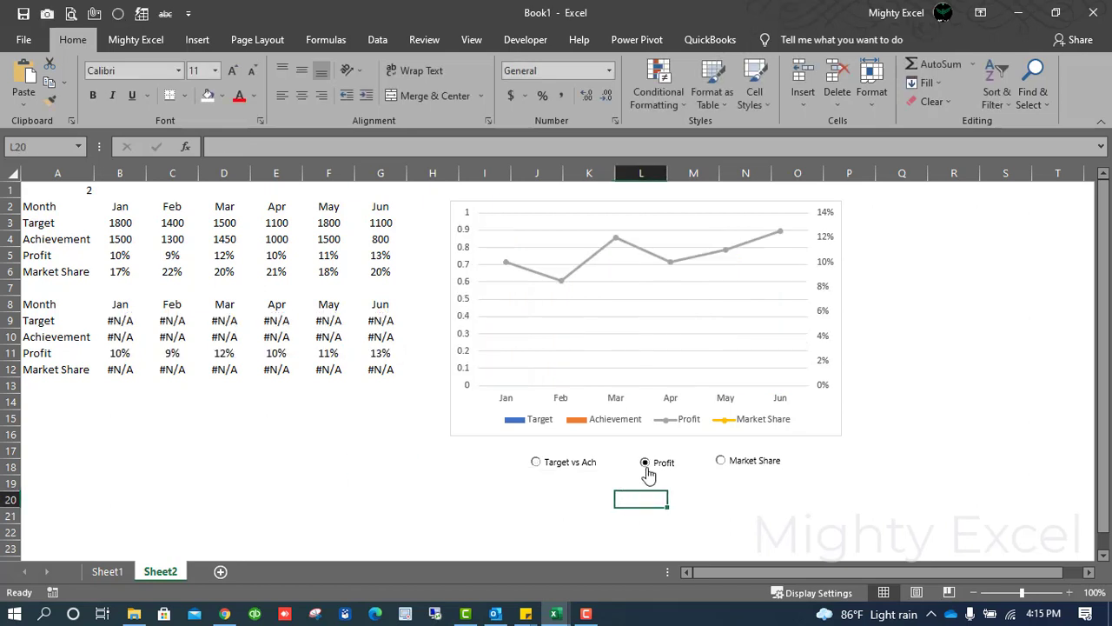
click(744, 469)
click(560, 466)
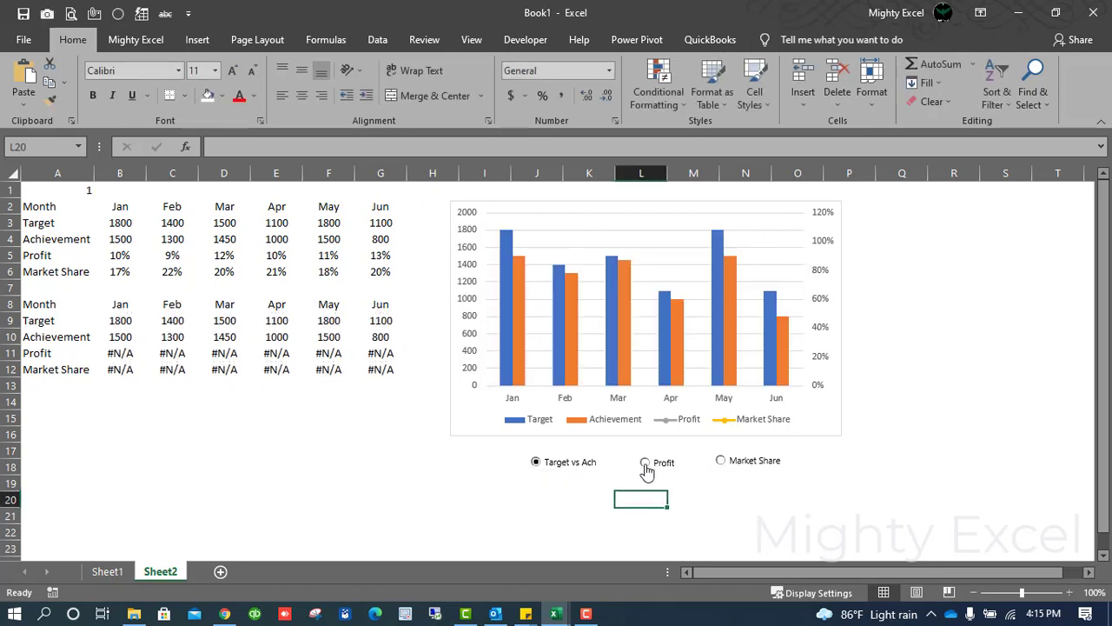
click(649, 463)
click(749, 467)
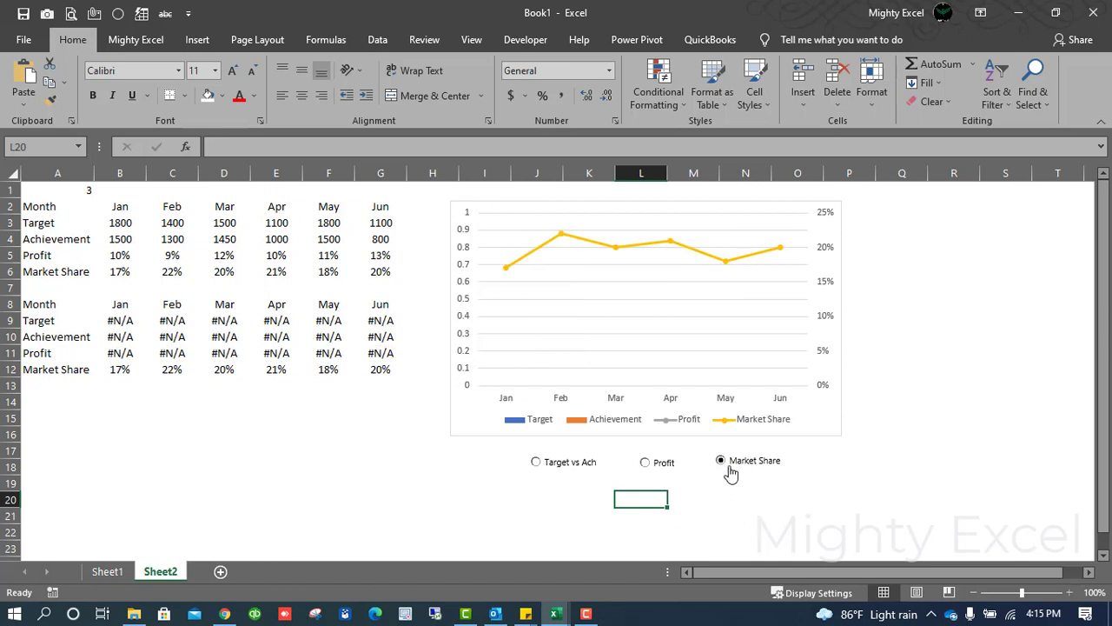
click(643, 466)
click(582, 465)
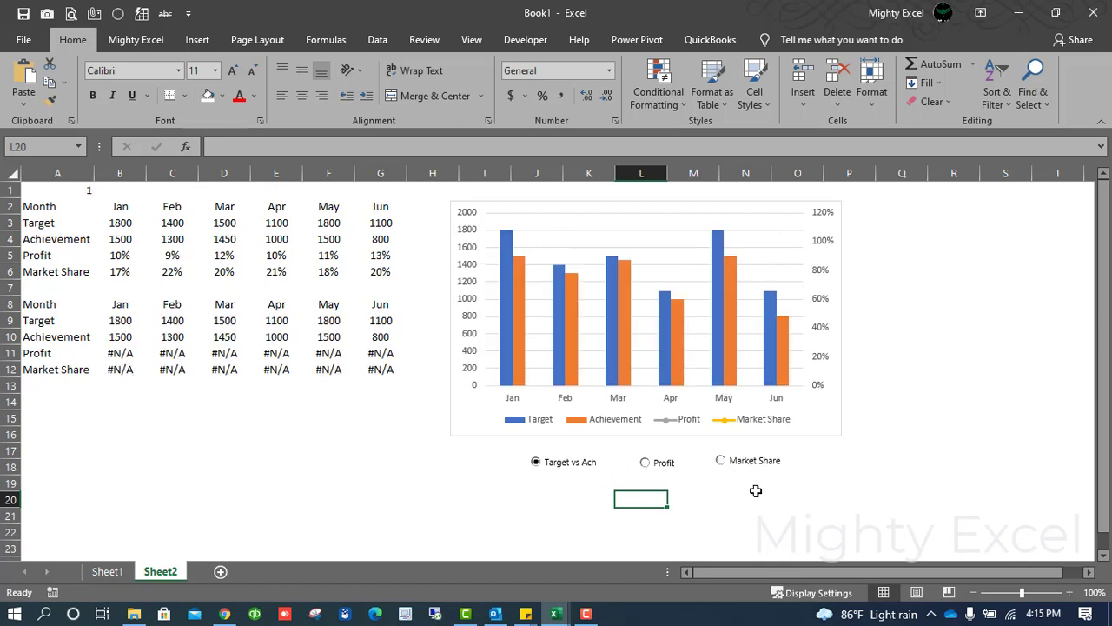
click(723, 503)
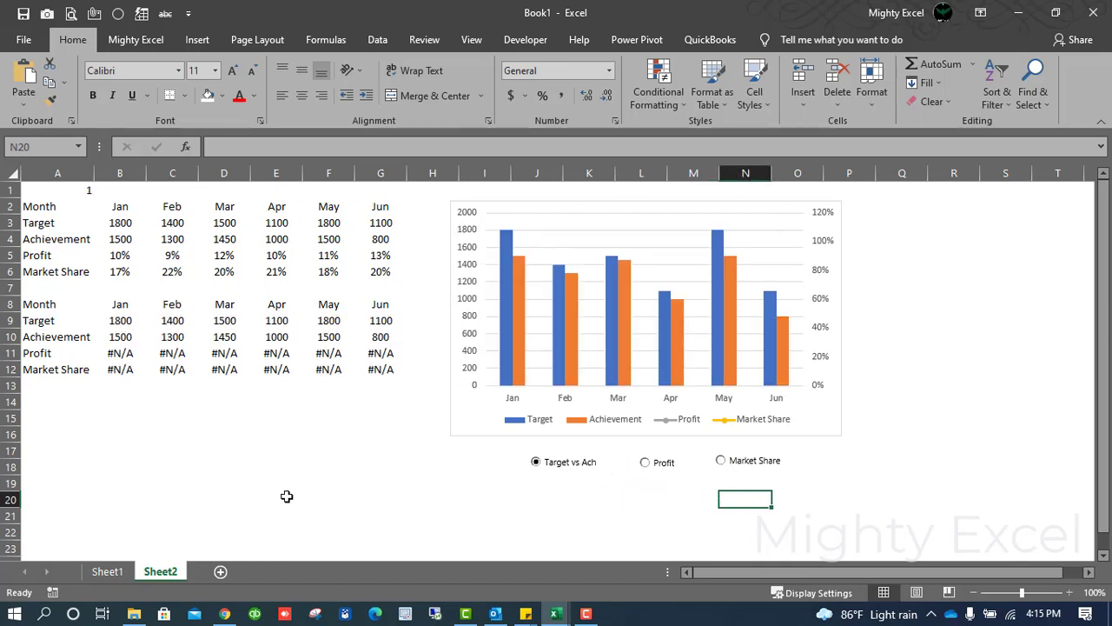
View the combined chart on Sheet1 and return to the option-button chart on Sheet2
click(118, 573)
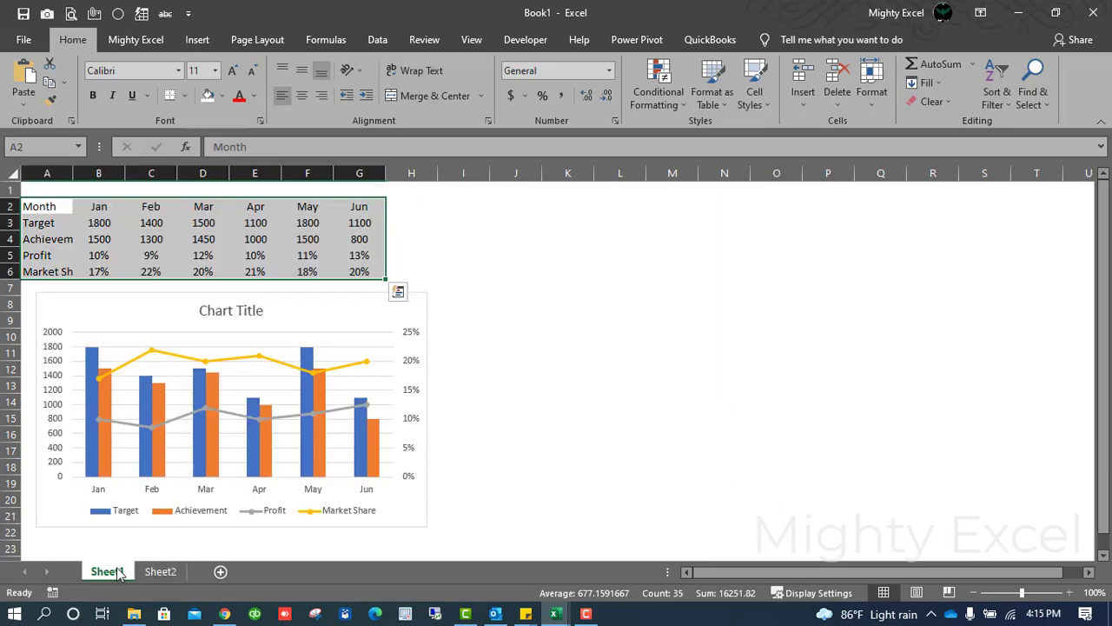
click(267, 514)
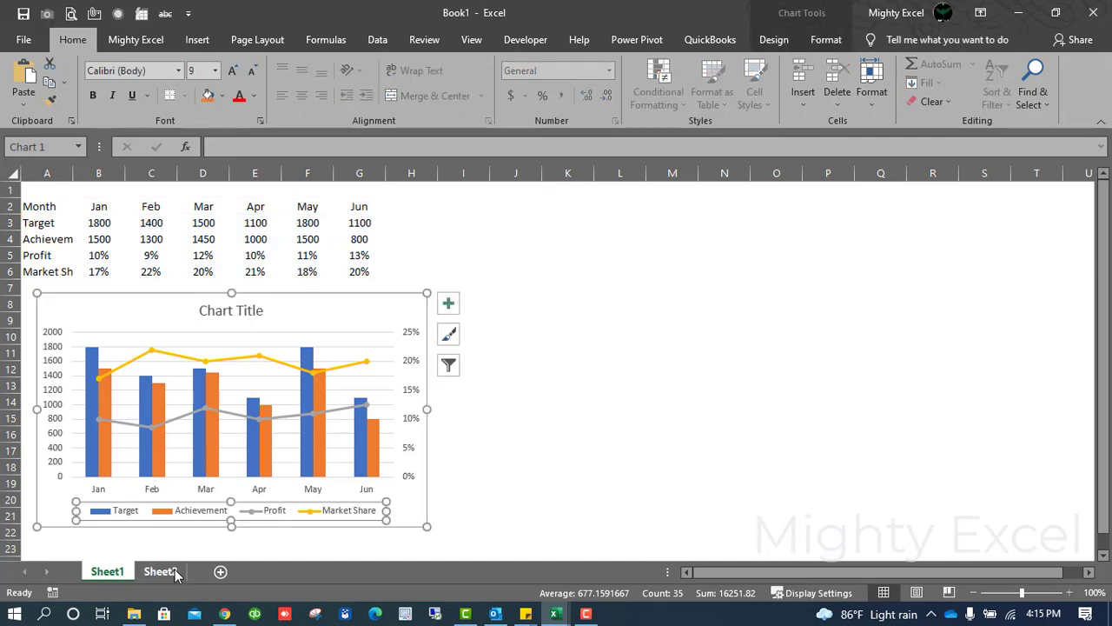
click(159, 571)
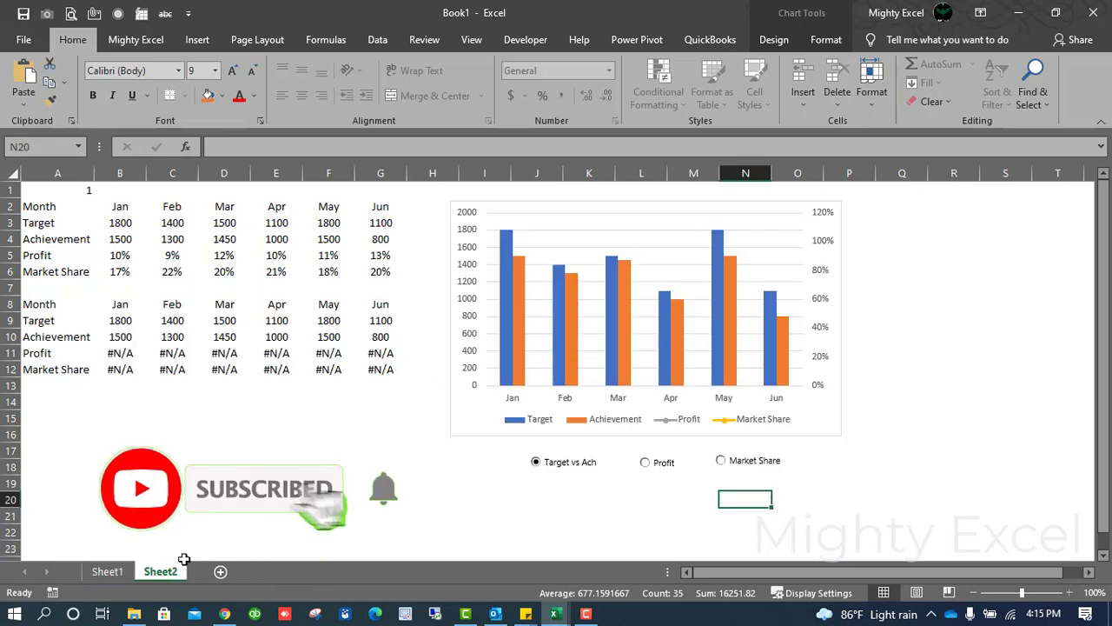
click(553, 487)
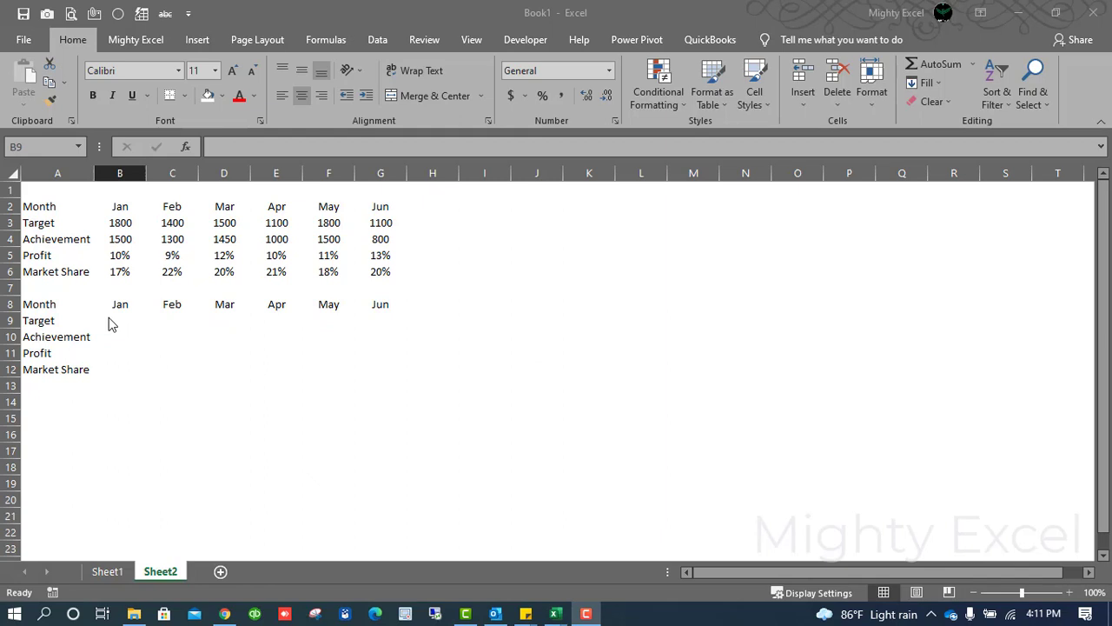
Enter the formula =IF($A$1=1,B3,NA()) in cell B9 for the January Target
click(107, 323)
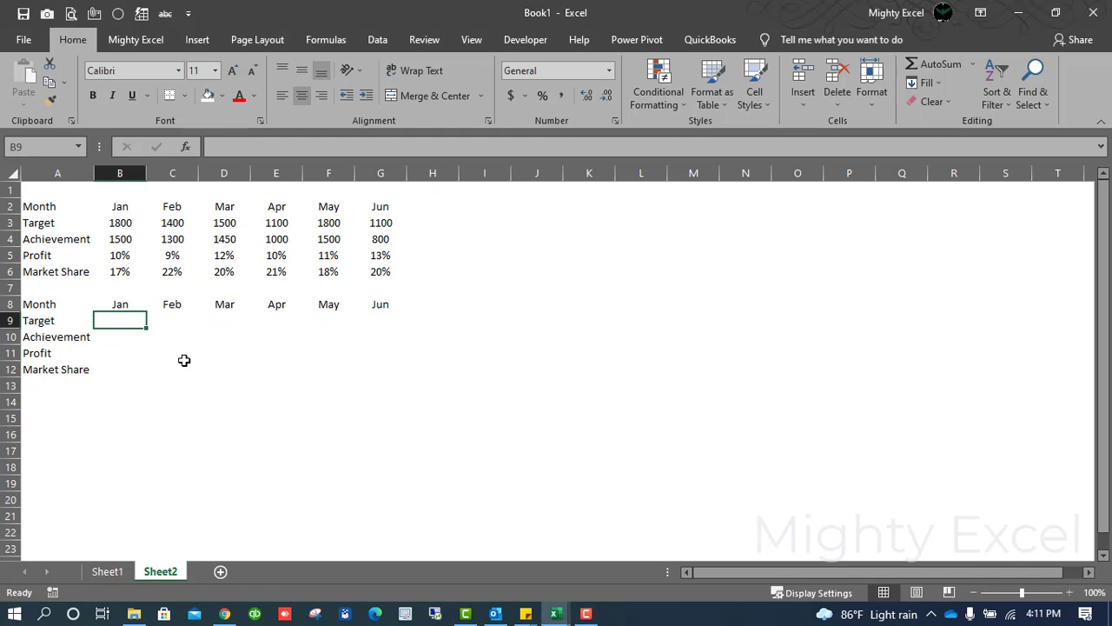
text(=if()
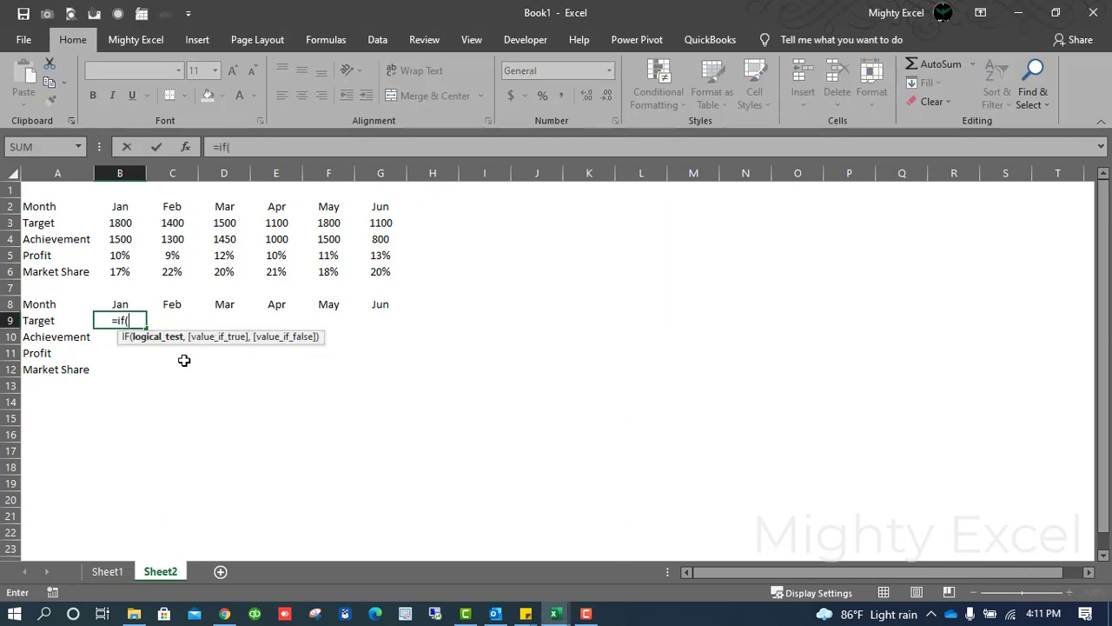
key(ctrl+Home)
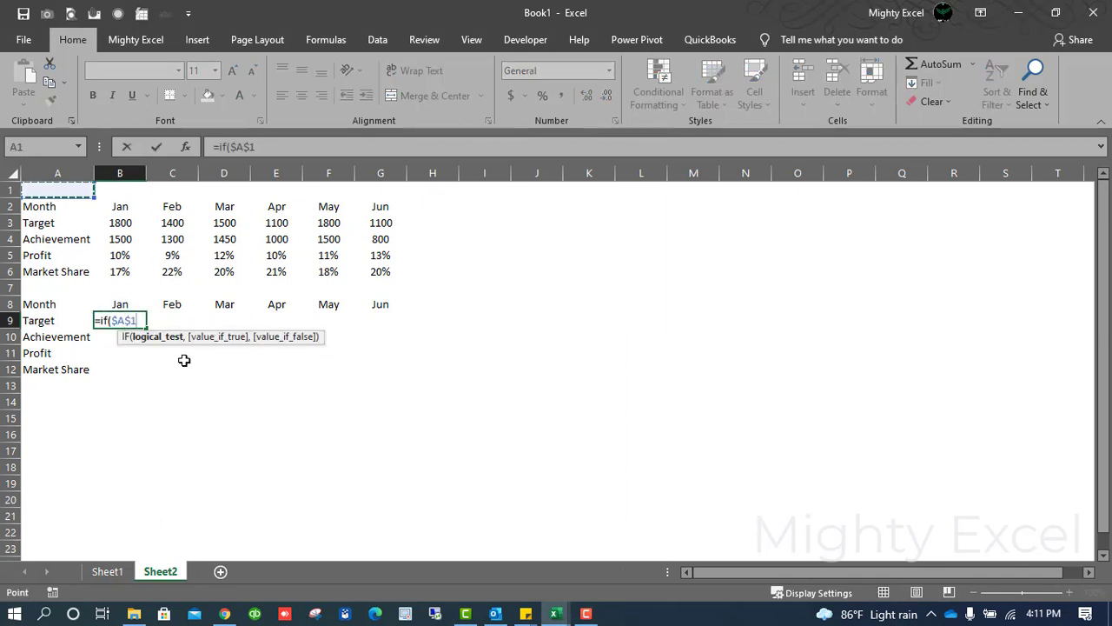
text(,)
key(Up)
key(Up)
key(Up)
key(Up)
key(Up)
key(Up)
key(Up)
key(BackSpace)
key(BackSpace)
key(BackSpace)
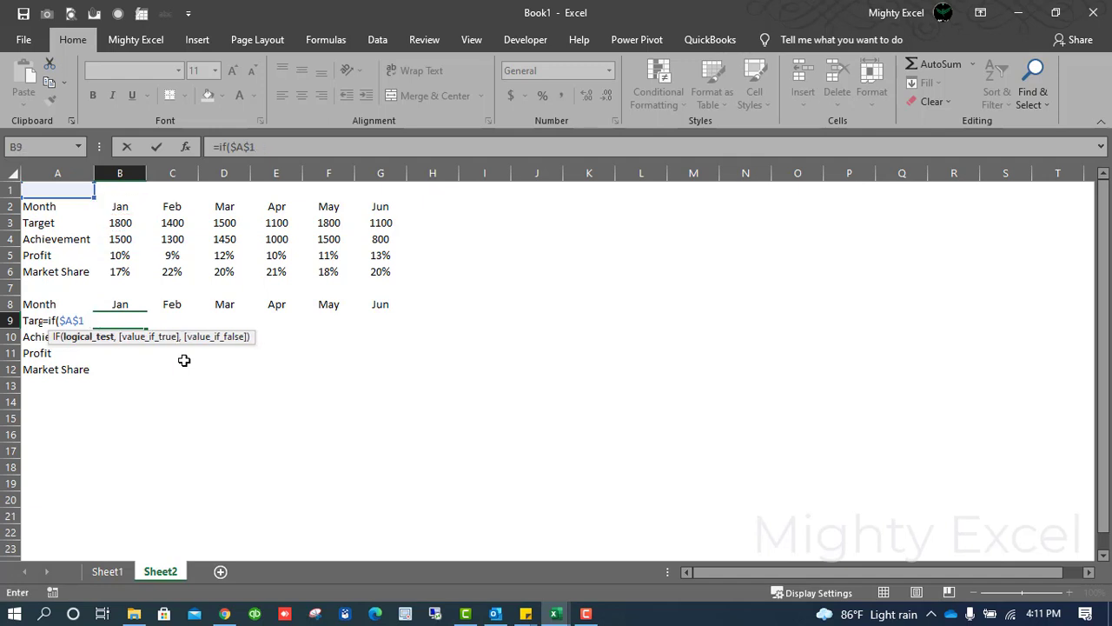
text(=1,)
key(Up)
key(Up)
key(Up)
key(Up)
key(Up)
key(Up)
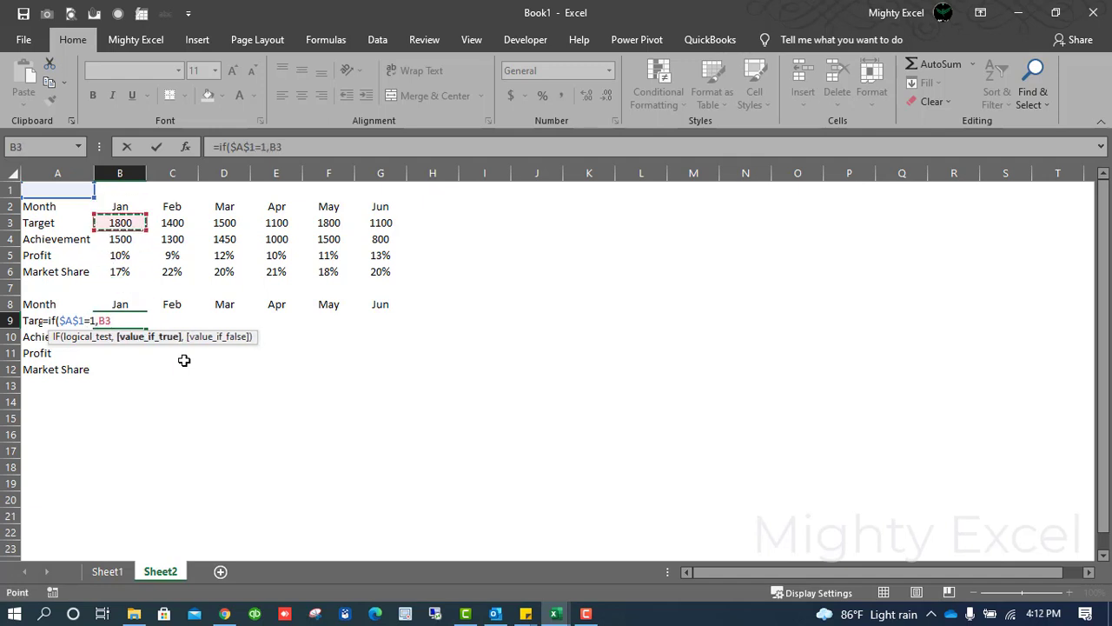
text(,)
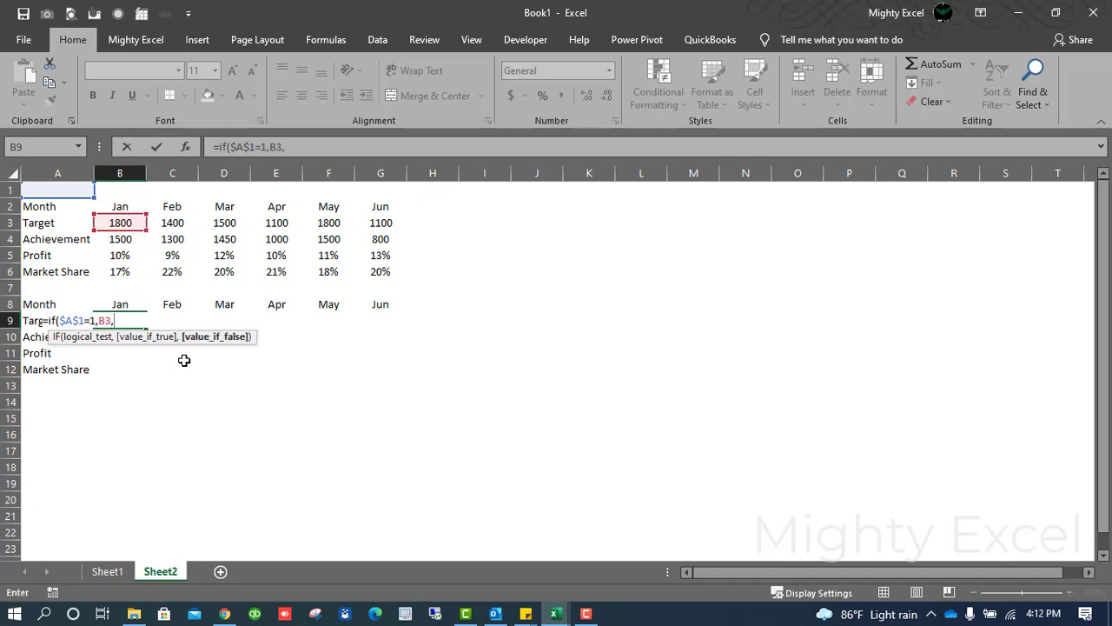
text(Na()))
key(Return)
Copy the B9 formula across the Target row through June in G9
key(Up)
key(ctrl+c)
key(shift+Right)
key(shift+Right)
key(shift+Right)
key(shift+Right)
key(shift+Right)
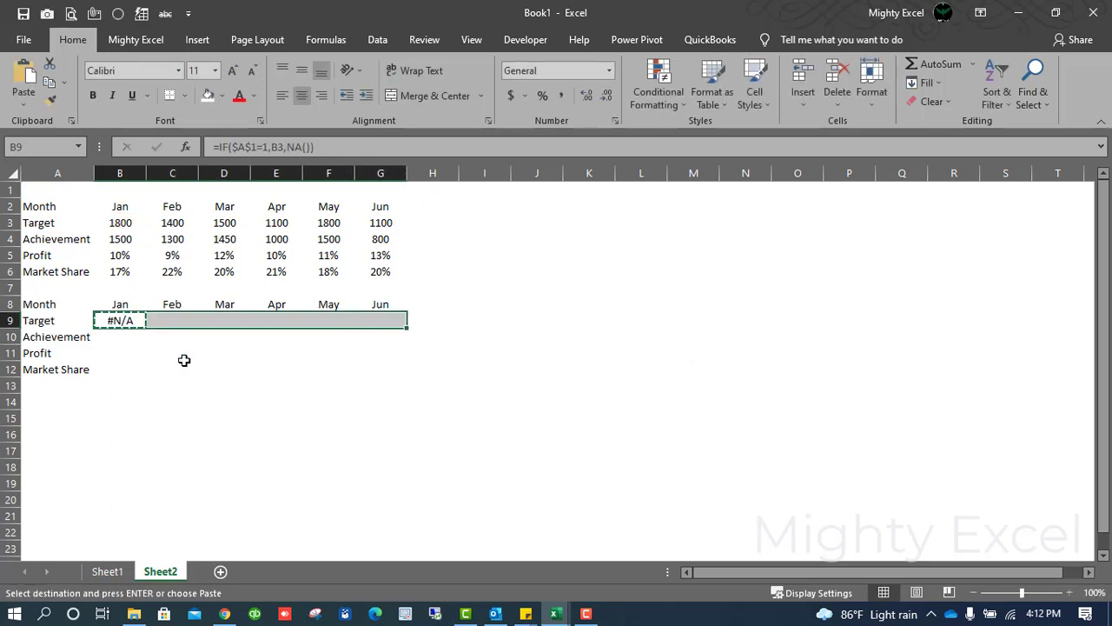
key(Return)
Check the cell references in the first few formulas of the second table's Target row
key(Left)
key(Right)
key(F2)
key(Tab)
key(F2)
key(Tab)
key(F2)
key(Escape)
key(Left)
key(Left)
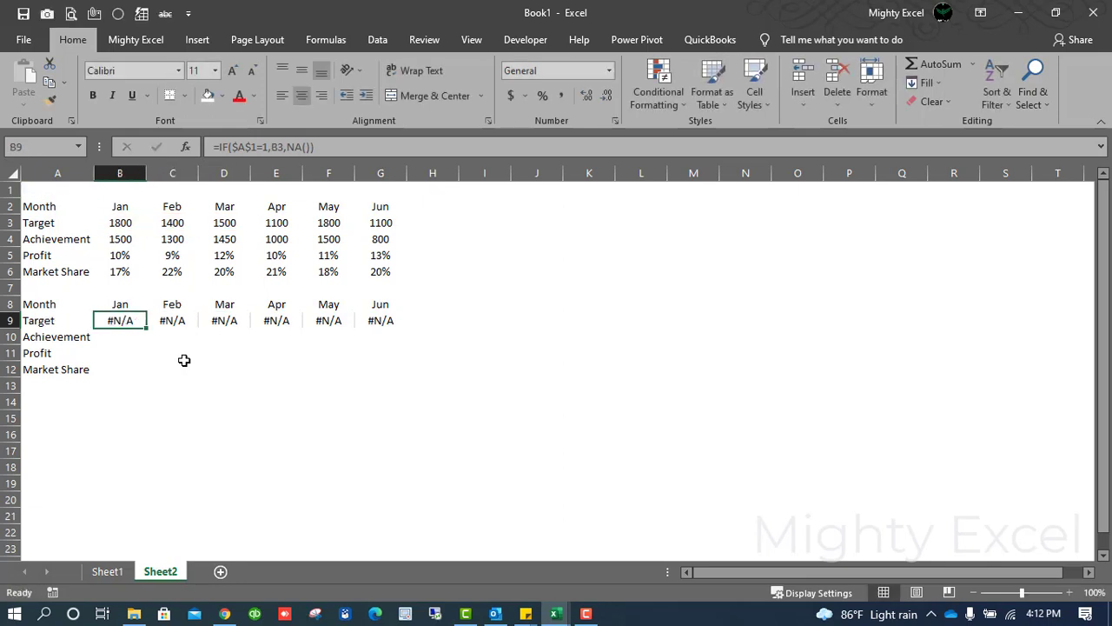
Copy the Target formula from B9 into the Achievement row, cells B10 to G10
key(ctrl+c)
key(Down)
key(ctrl+v)
key(Return)
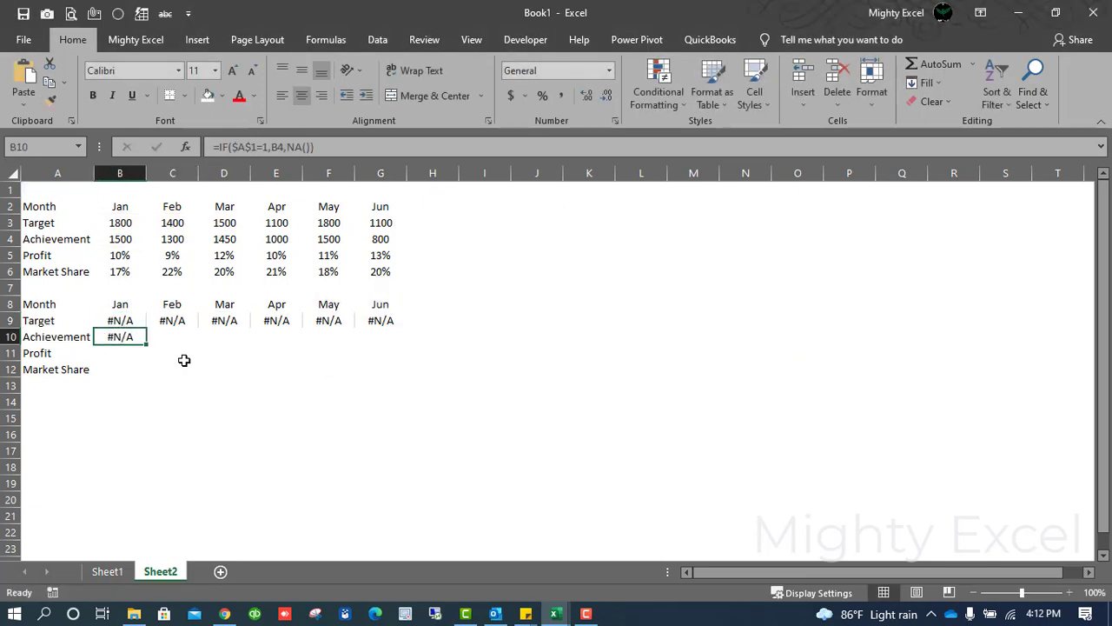
key(shift+Right)
key(shift+Right)
key(shift+Right)
key(shift+Right)
key(shift+Right)
key(Return)
Copy the Achievement formula to B11 and change its test value, giving =IF($A$1=2,B5,NA())
key(Down)
key(ctrl+c)
key(Down)
key(ctrl+v)
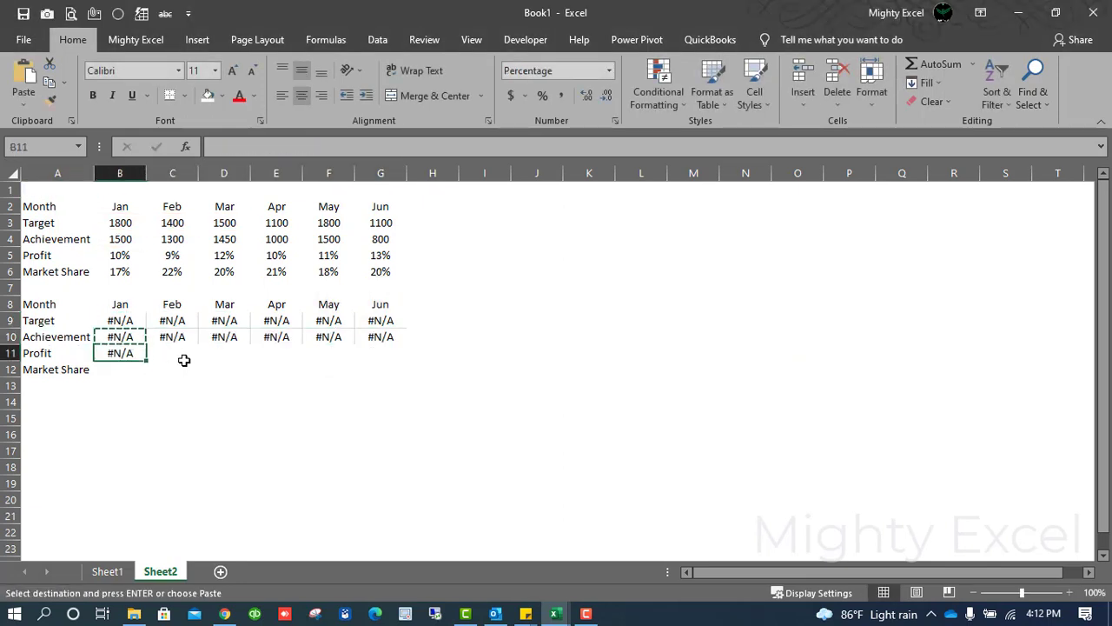
key(F2)
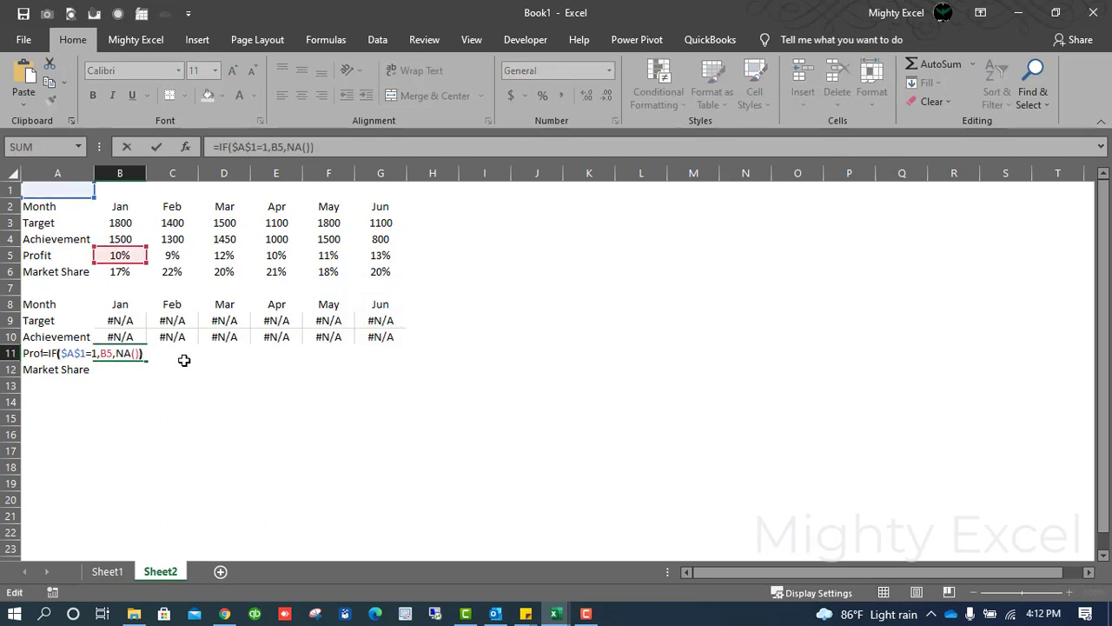
key(Left)
key(Left)
key(Left)
key(Left)
key(Left)
key(Left)
key(Left)
key(Left)
key(BackSpace)
text(2)
key(ctrl+Return)
Copy the B11 formula across the Profit row through G11
key(ctrl+c)
key(shift+Right)
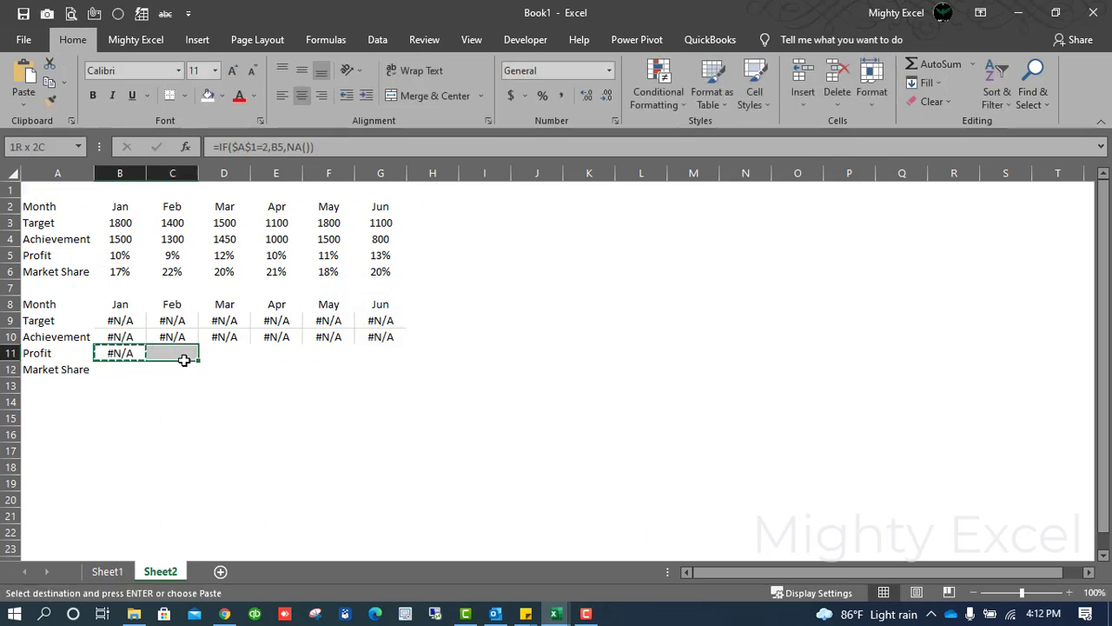
key(shift+Right)
key(shift+Right)
key(shift+Right)
key(shift+Right)
key(ctrl+v)
Copy the Profit formula to B12 and change its test value, giving =IF($A$1=3,B6,NA())
key(shift+BackSpace)
key(ctrl+c)
key(Down)
key(ctrl+v)
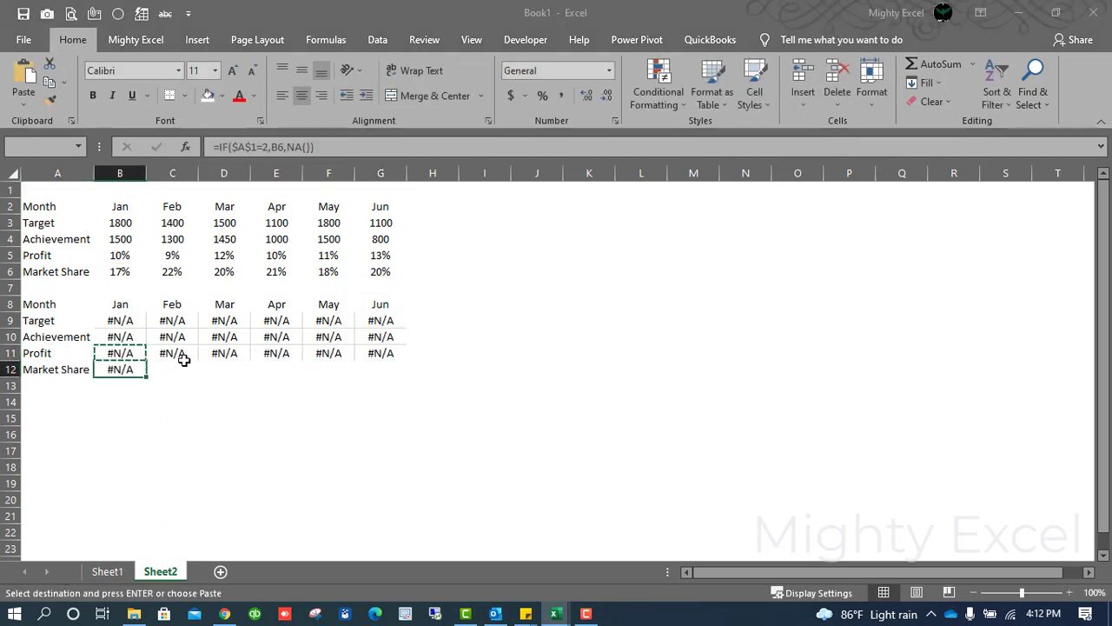
key(F2)
key(Left)
key(Left)
key(Left)
key(Left)
key(Left)
key(Left)
key(Left)
key(Left)
key(BackSpace)
text(3)
key(ctrl+Return)
Copy the B12 formula across the Market Share row through G12
key(ctrl+c)
key(shift+Right)
key(shift+Right)
key(shift+Right)
key(shift+Right)
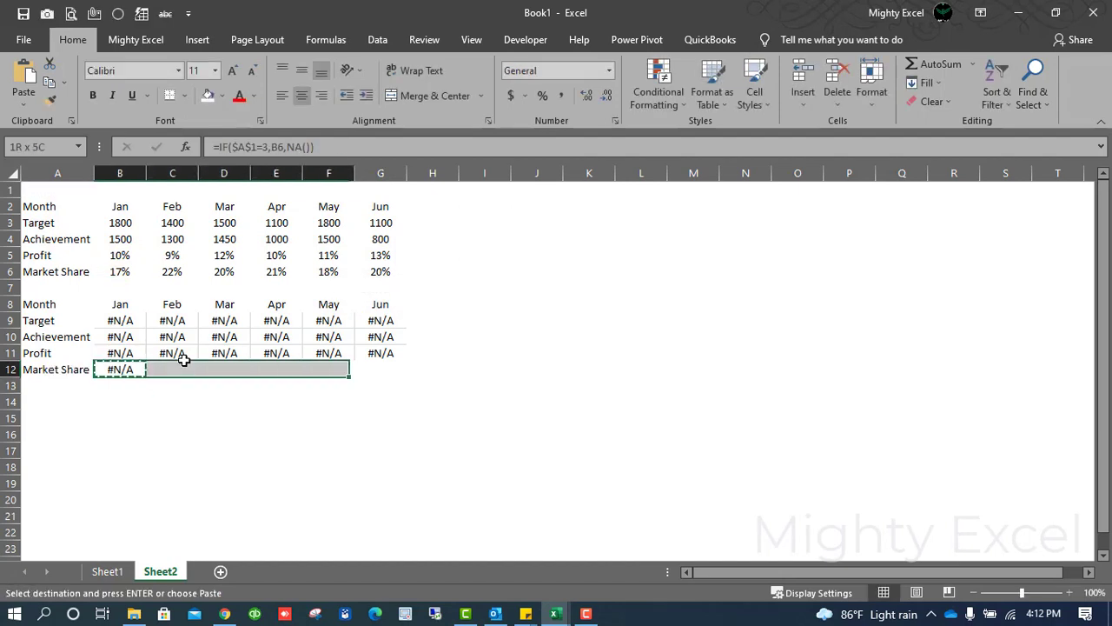
key(shift+Right)
key(ctrl+v)
Apply a white fill to columns A through H to hide the gridlines around the pasted cells
key(shift+BackSpace)
key(Left)
key(ctrl+space)
key(shift+Right)
key(shift+Right)
key(shift+Right)
key(shift+Right)
key(shift+Right)
key(shift+Right)
key(shift+Right)
key(alt+h)
key(h)
key(Return)
key(Down)
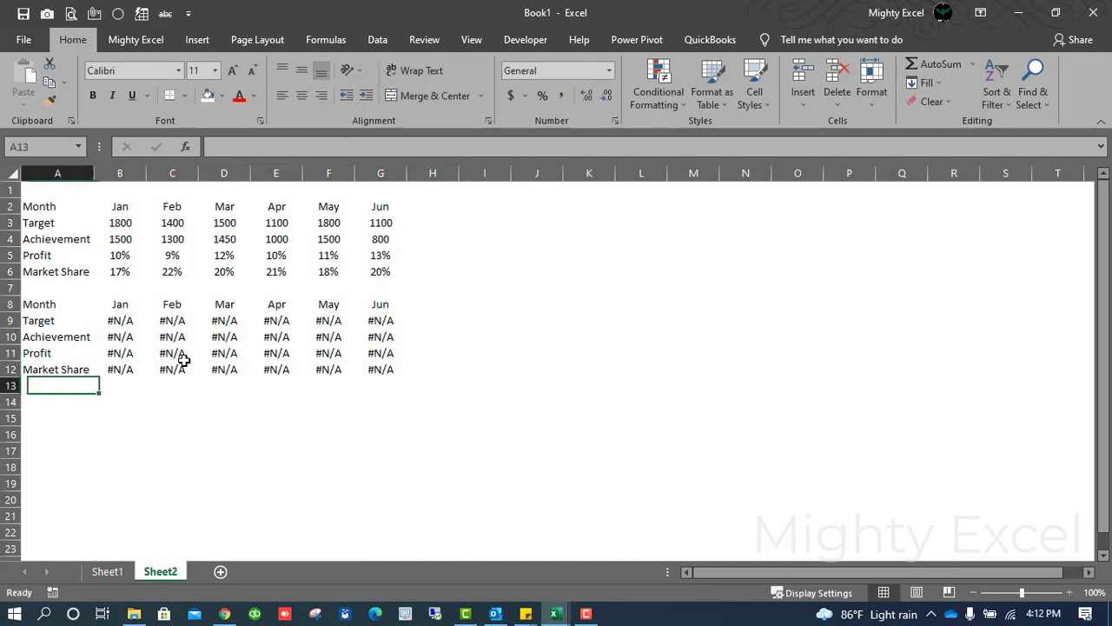
Look over the second table's range A8:G12 and its January formulas
key(Up)
key(Up)
key(ctrl+Up)
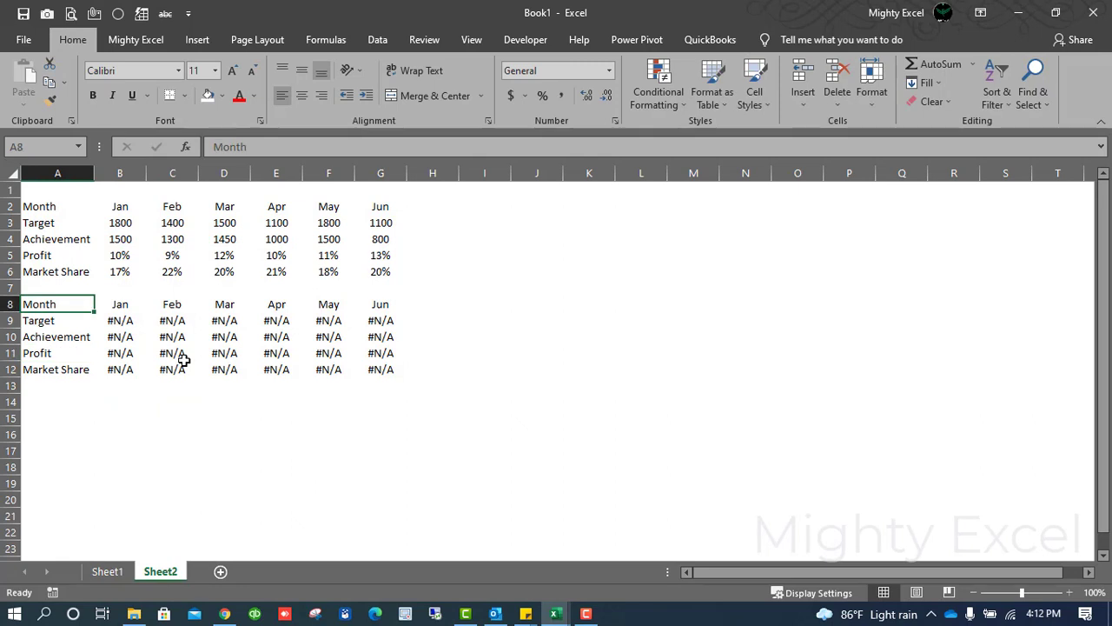
key(ctrl+shift+Down)
key(shift+Right)
key(ctrl+shift+Right)
key(Down)
key(Right)
key(Down)
key(Down)
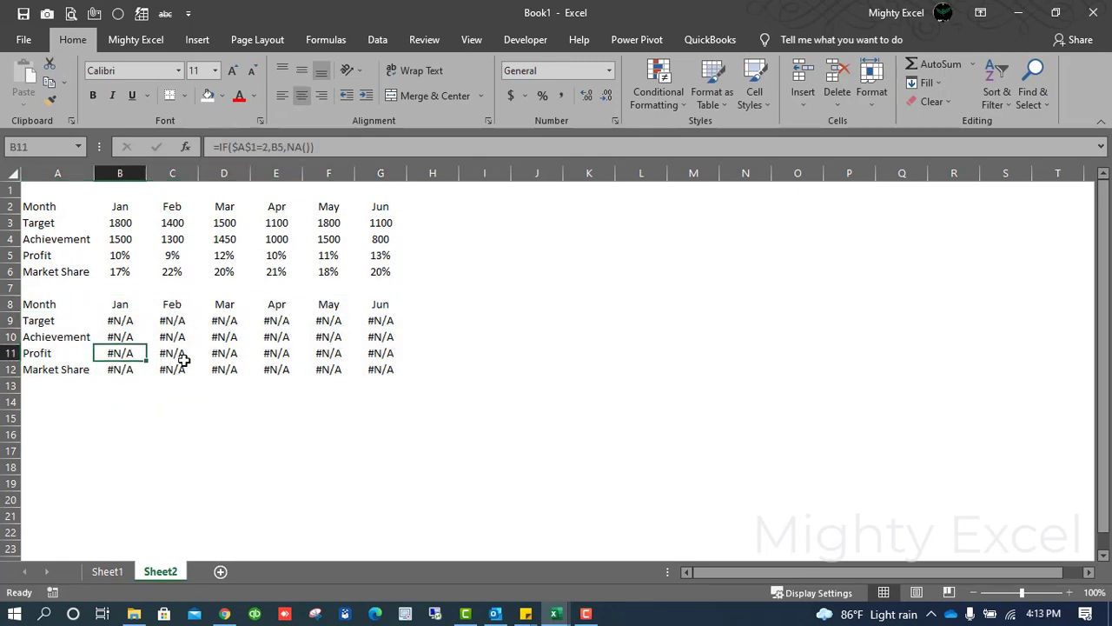
Enter 1 in cell A1 as the selector value for the second table
key(Up)
key(ctrl+Up)
key(ctrl+Up)
key(ctrl+Home)
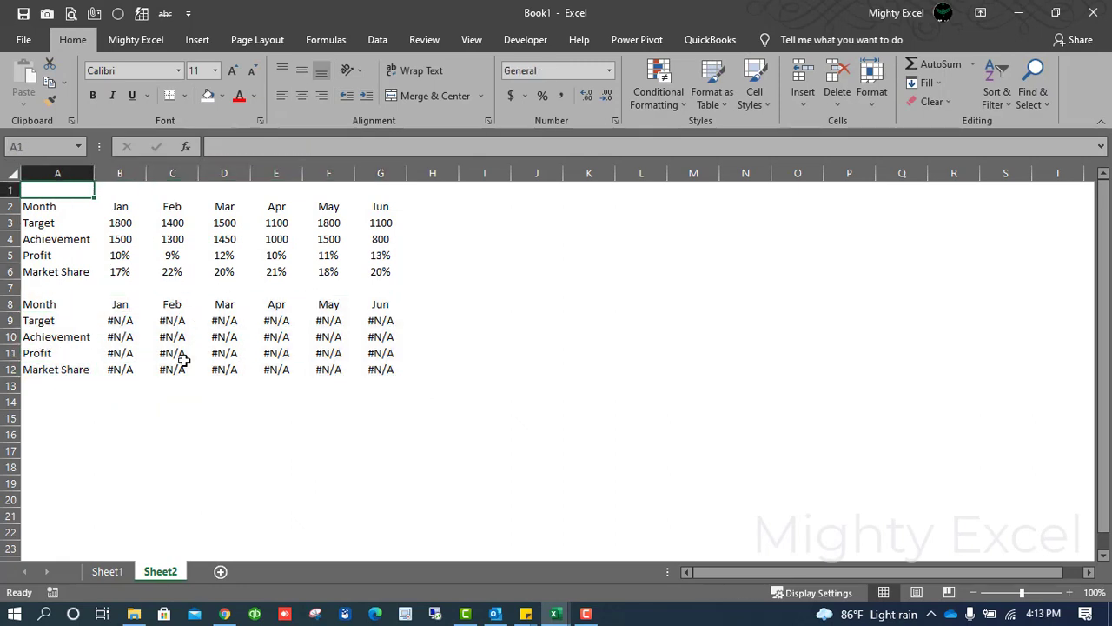
text(1)
key(Return)
key(Up)
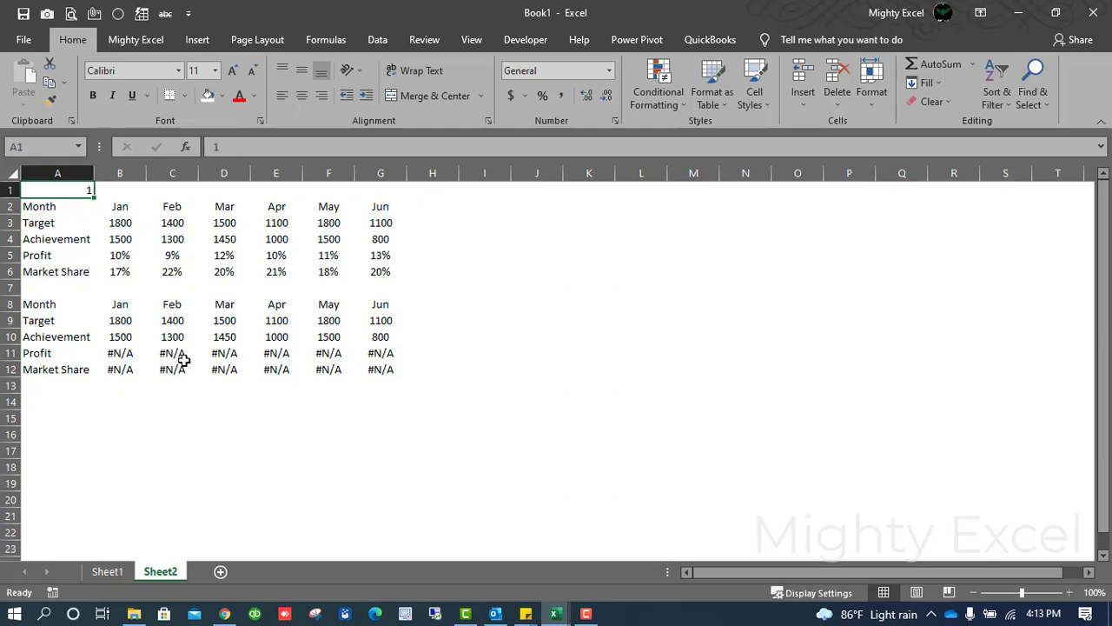
Test the second table's formulas by entering 2, 3 and again 1 in cell A1
text(2)
key(Return)
key(Up)
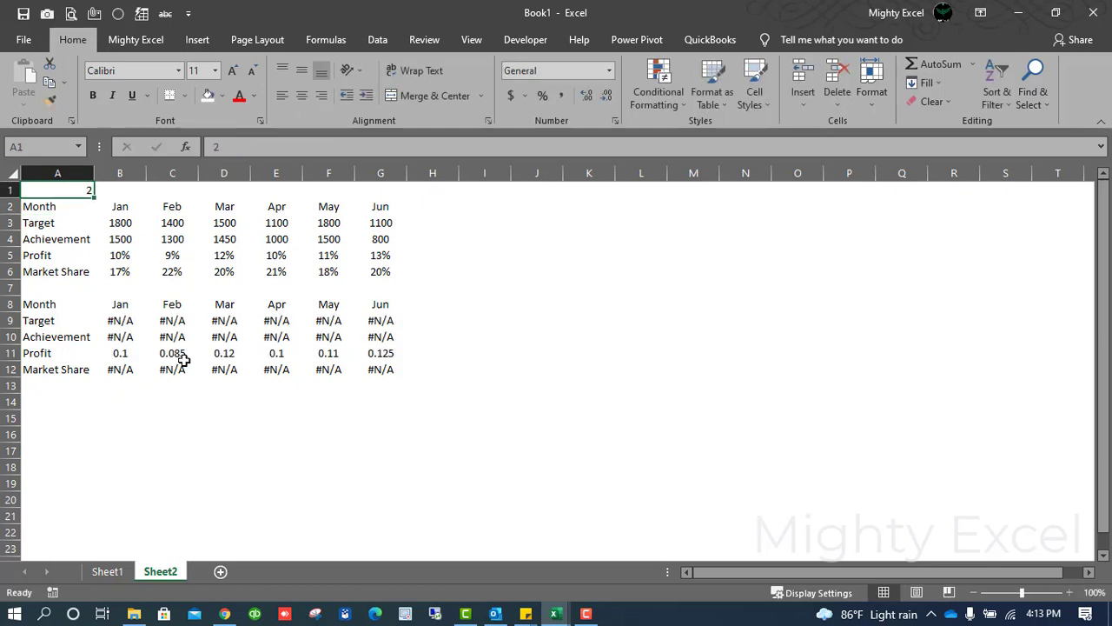
text(3)
key(Return)
key(Up)
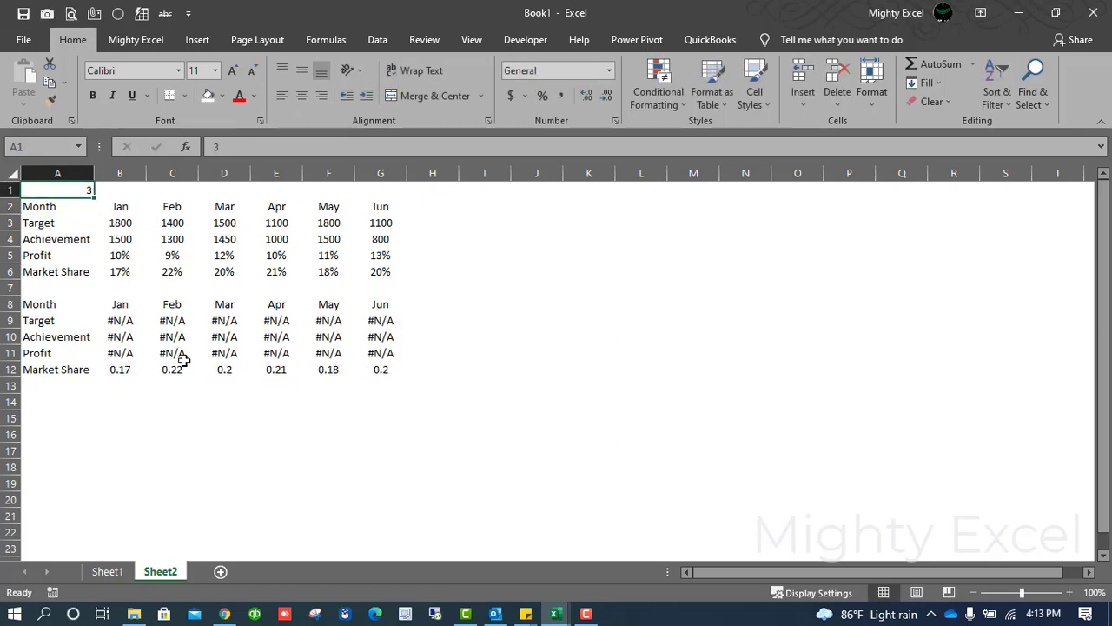
text(1)
key(Return)
key(Up)
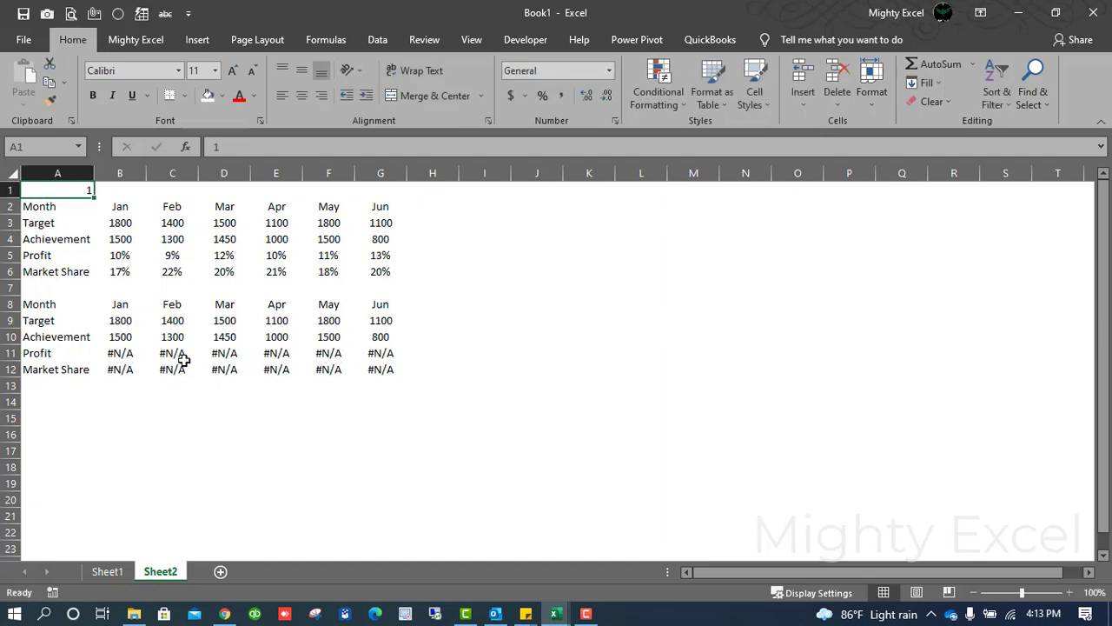
Format the Profit and Market Share cells B11:G12 of the second table as percentages
text(23)
key(Escape)
key(Down)
key(Down)
key(Down)
key(Down)
key(Down)
key(Down)
key(Down)
key(Down)
key(Down)
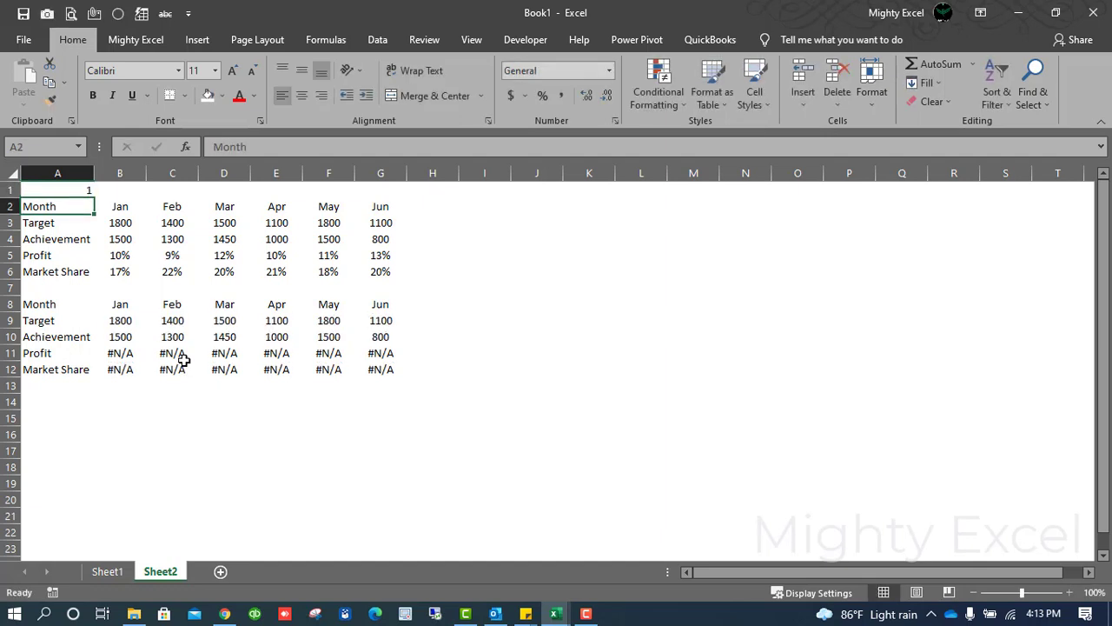
key(Right)
key(Down)
key(shift+Down)
key(shift+Right)
key(shift+Right)
key(shift+Right)
key(shift+Right)
key(shift+Right)
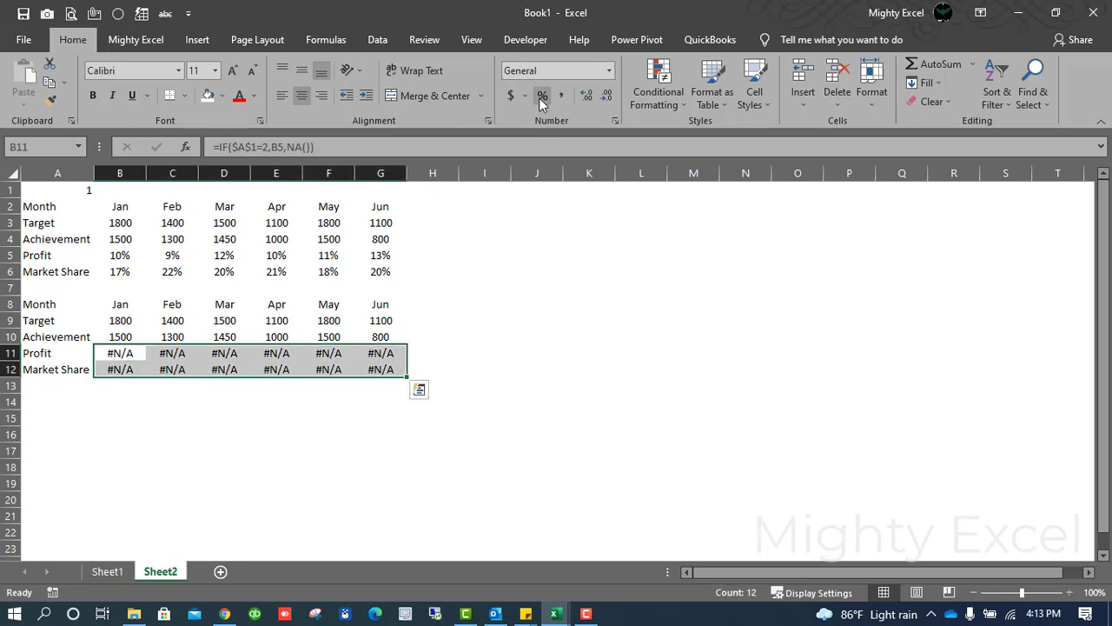
click(166, 526)
click(167, 396)
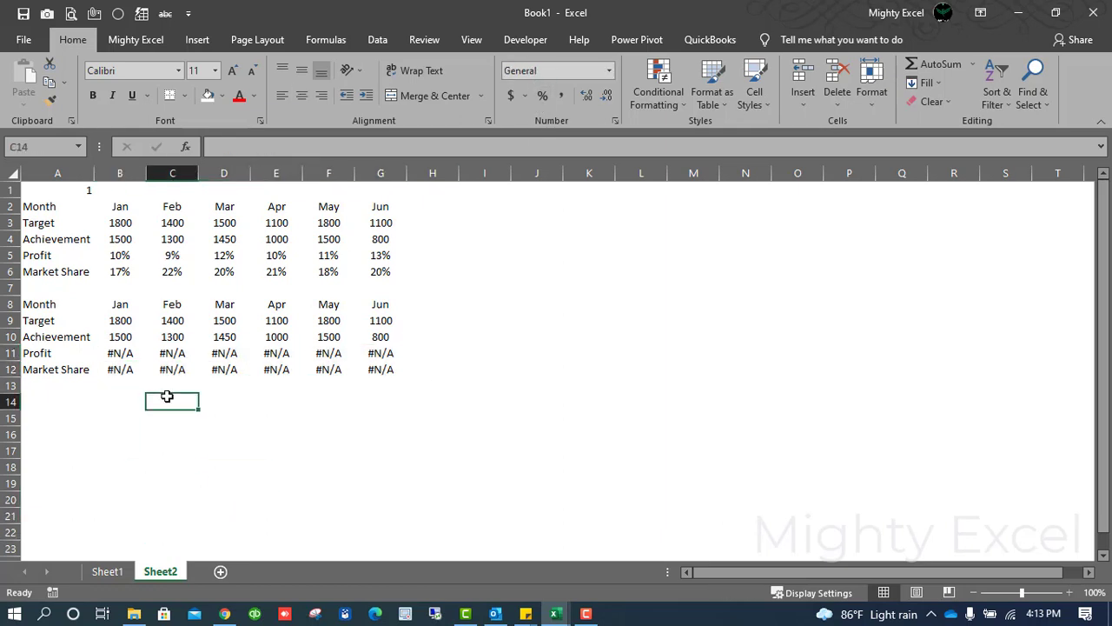
Check the Profit row's number format and look over the second table's range A8:G12
key(Right)
key(Right)
key(Up)
key(Up)
key(Up)
key(Left)
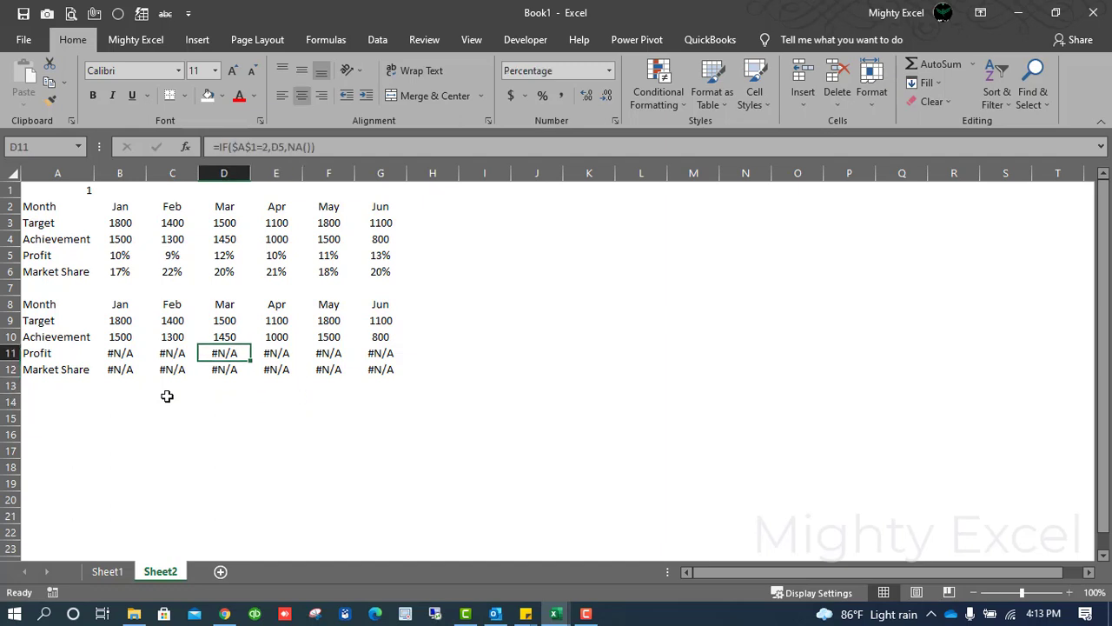
key(Left)
key(Left)
key(Left)
key(Up)
key(Up)
key(Up)
key(ctrl+shift+Down)
key(ctrl+shift+Right)
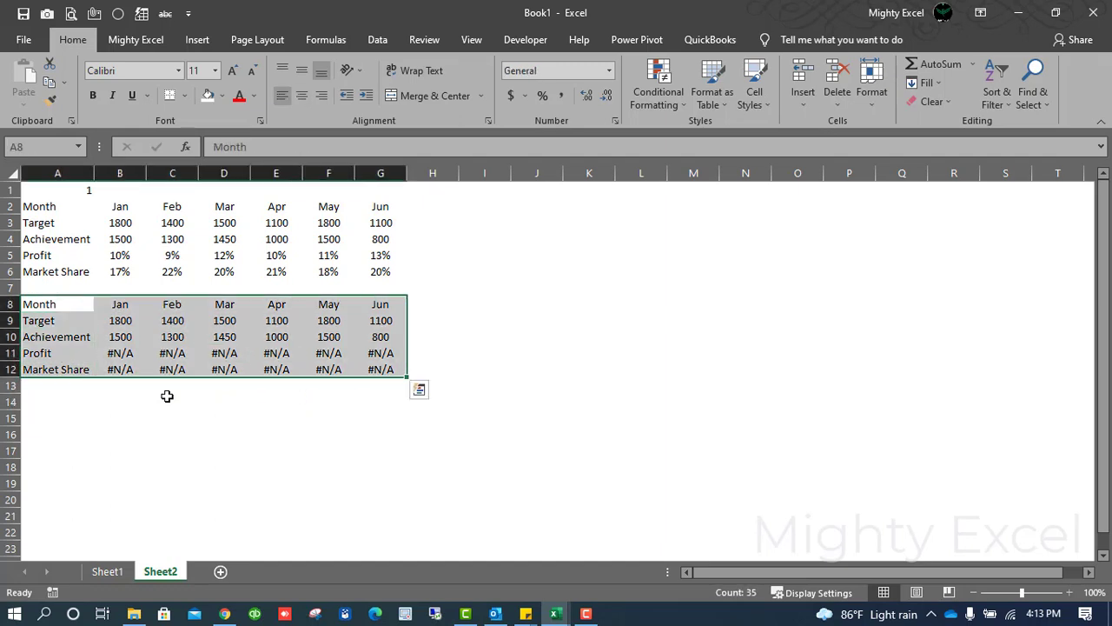
key(Down)
key(Down)
key(Right)
key(Down)
key(Down)
key(Down)
key(Down)
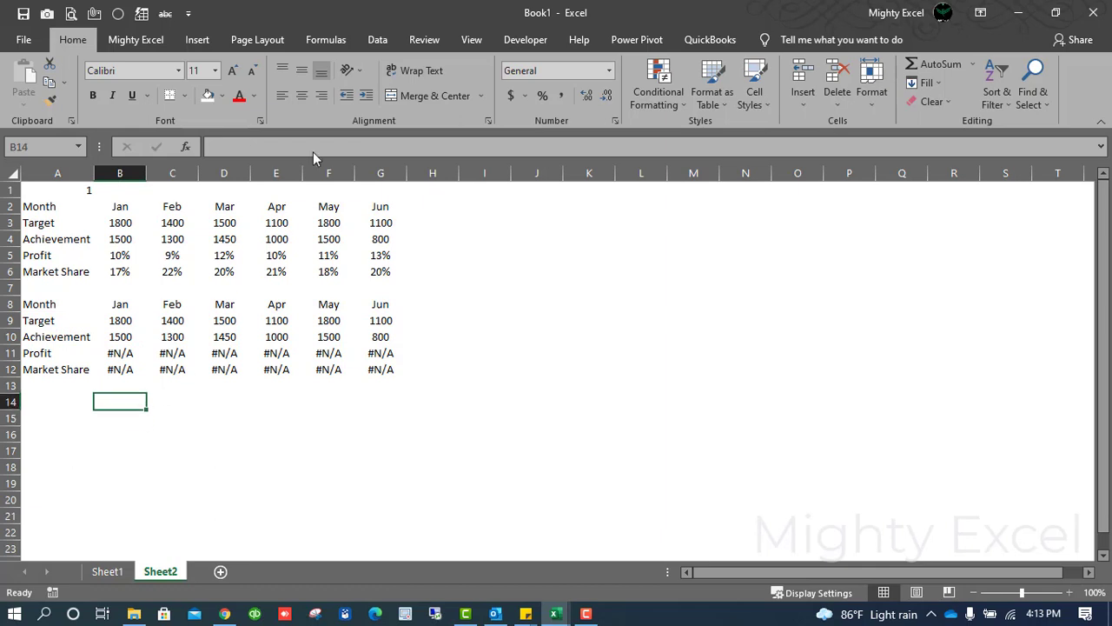
Insert an option button form control below the second table, at cell B14
click(376, 39)
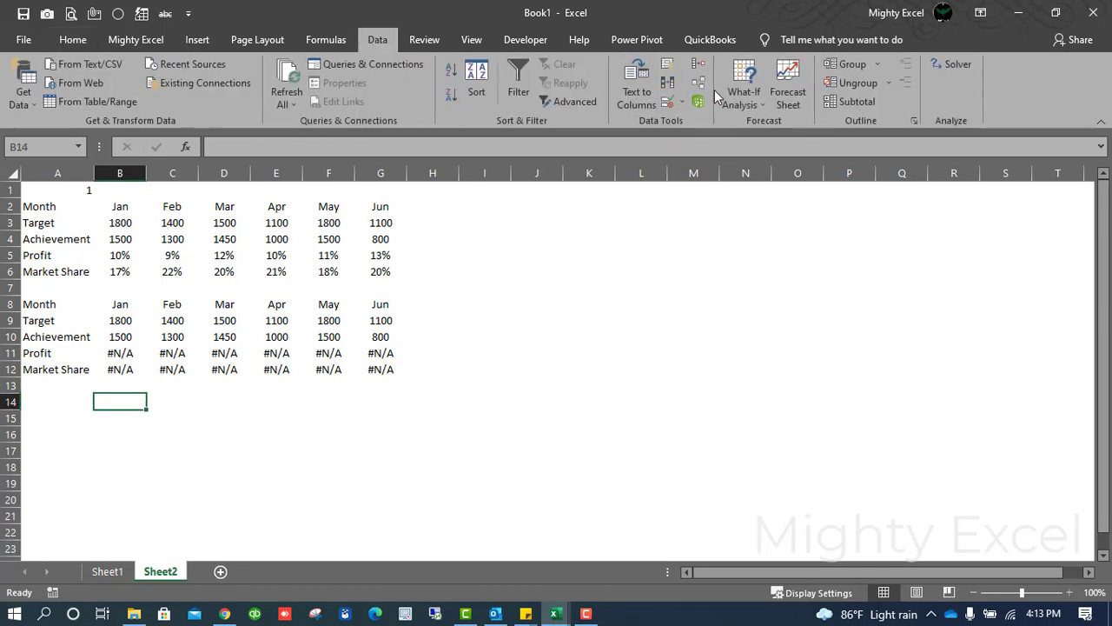
click(519, 39)
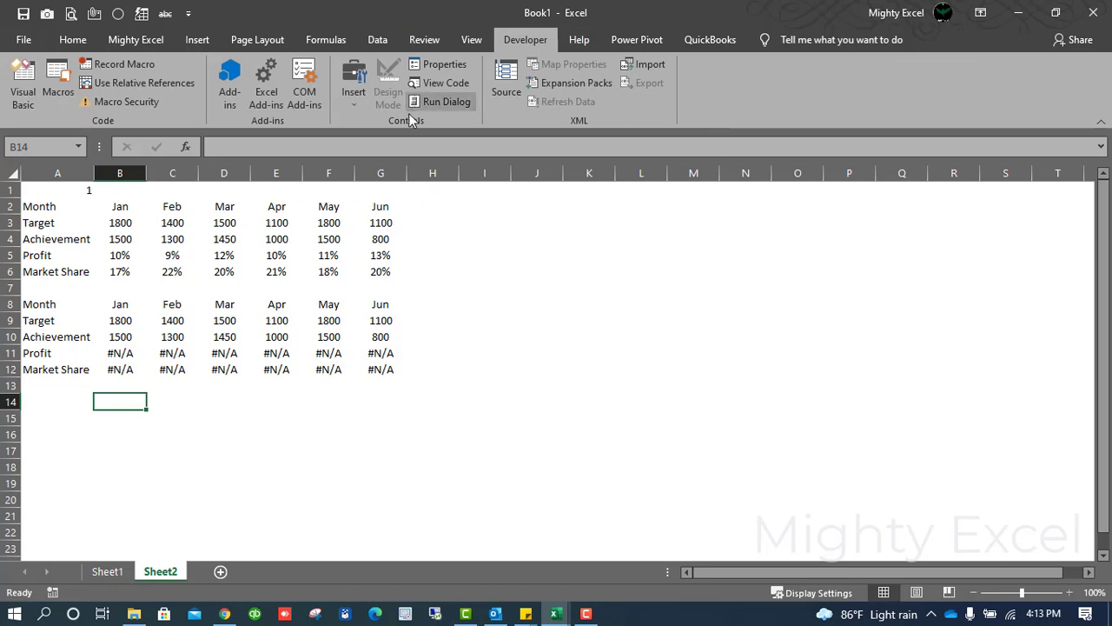
click(362, 97)
click(431, 134)
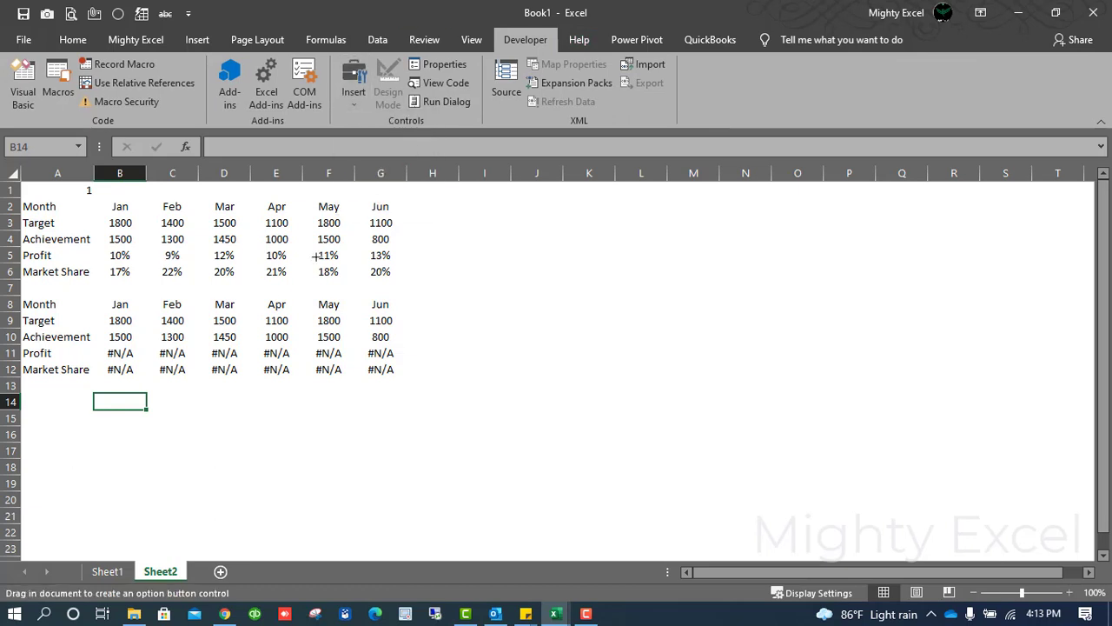
click(102, 398)
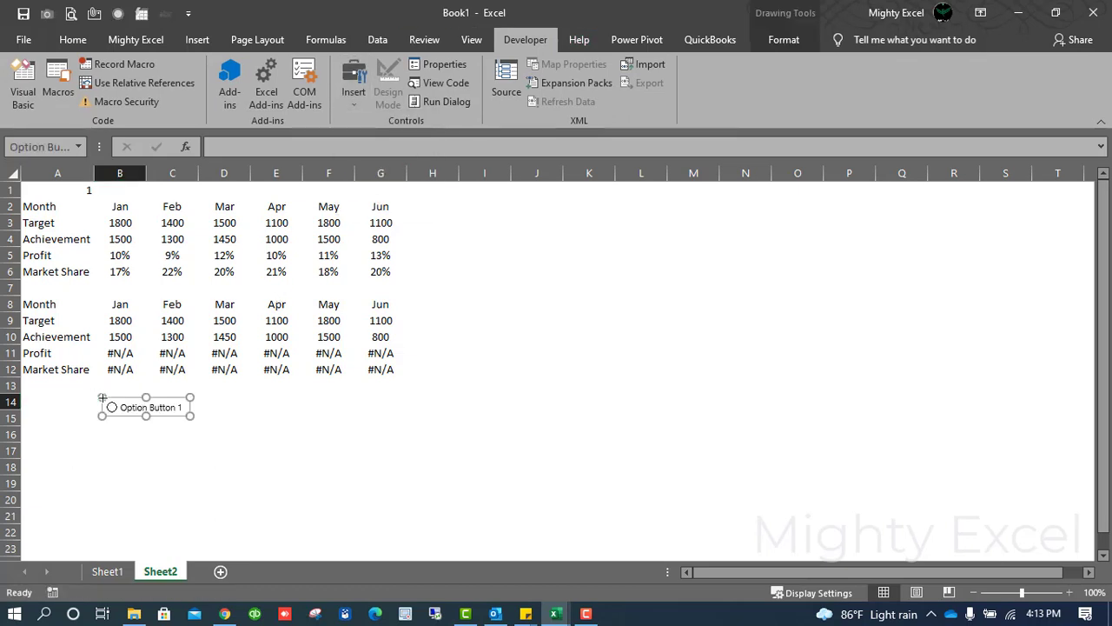
Relabel the new option button as Target vs Ach
click(123, 407)
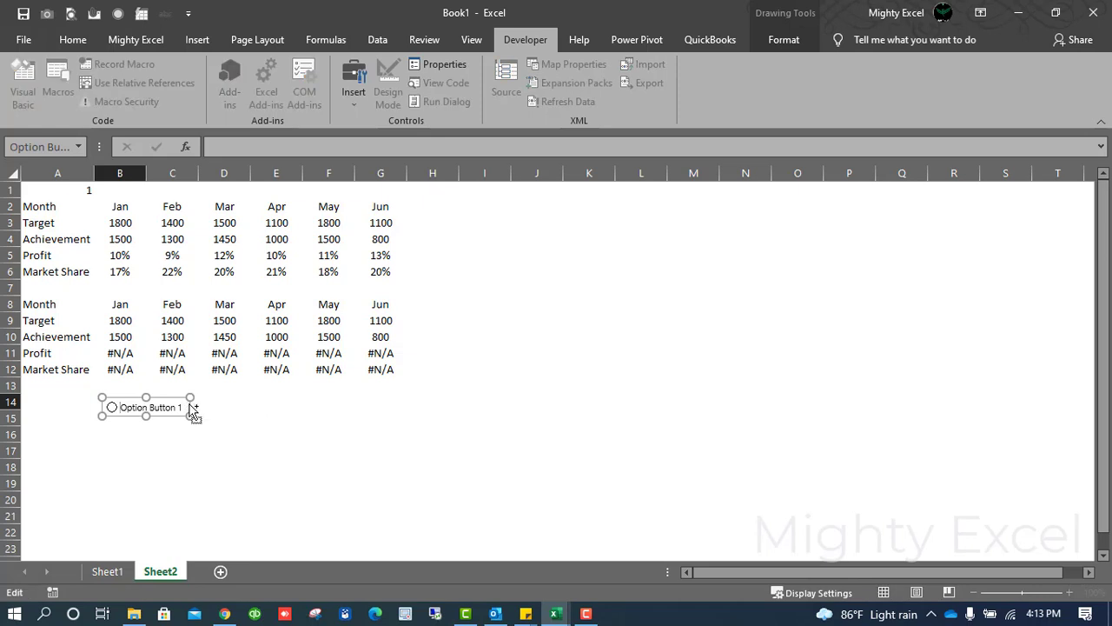
key(ctrl+a)
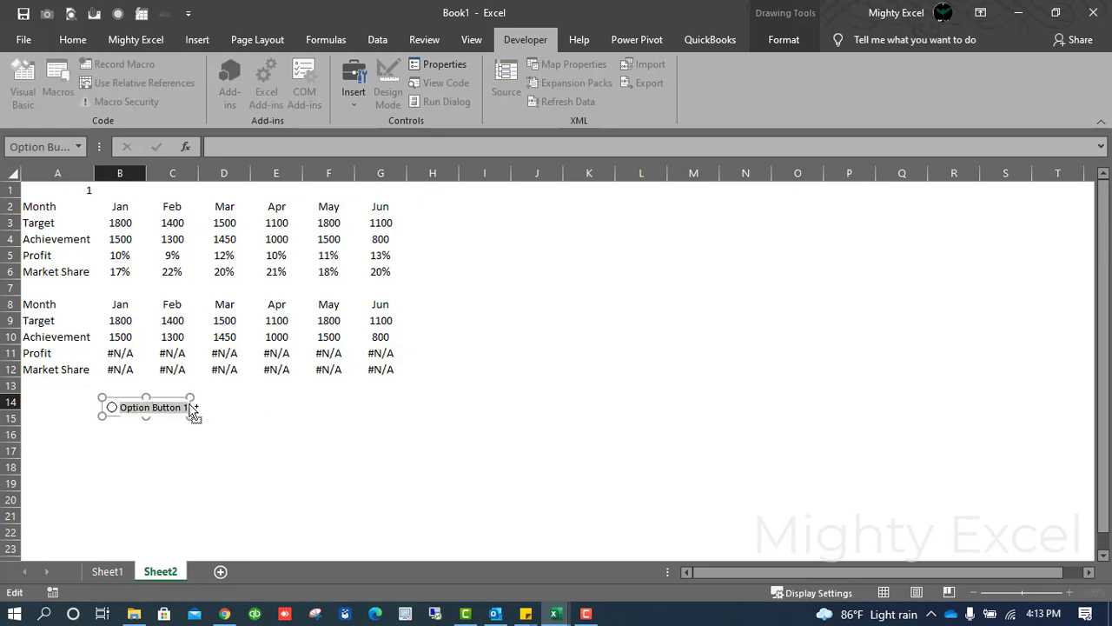
text(Ta)
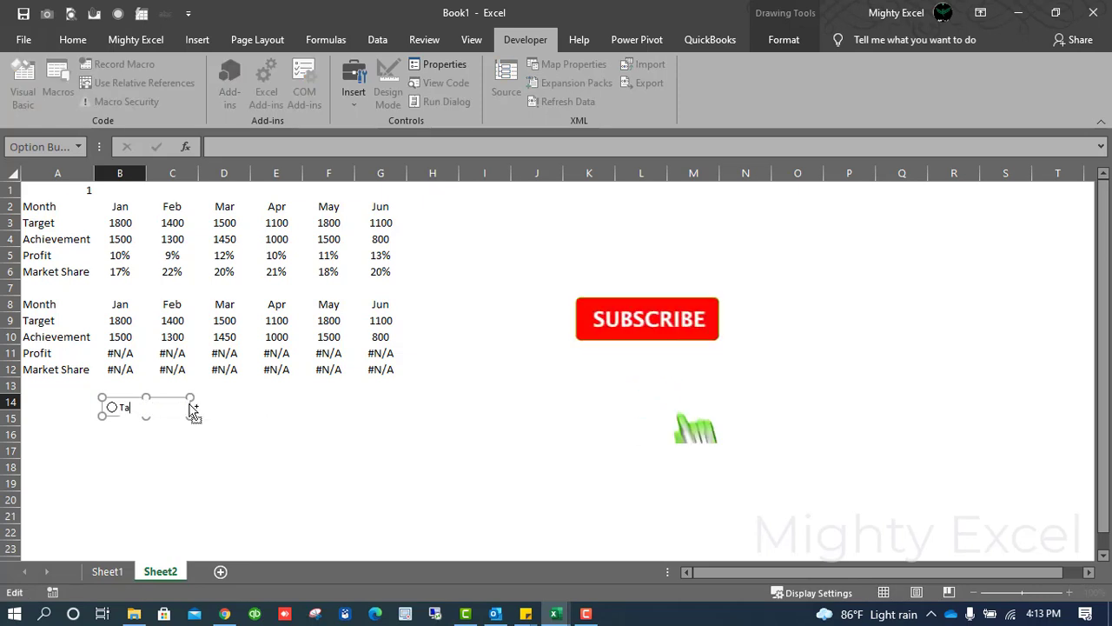
key(BackSpace)
text(a)
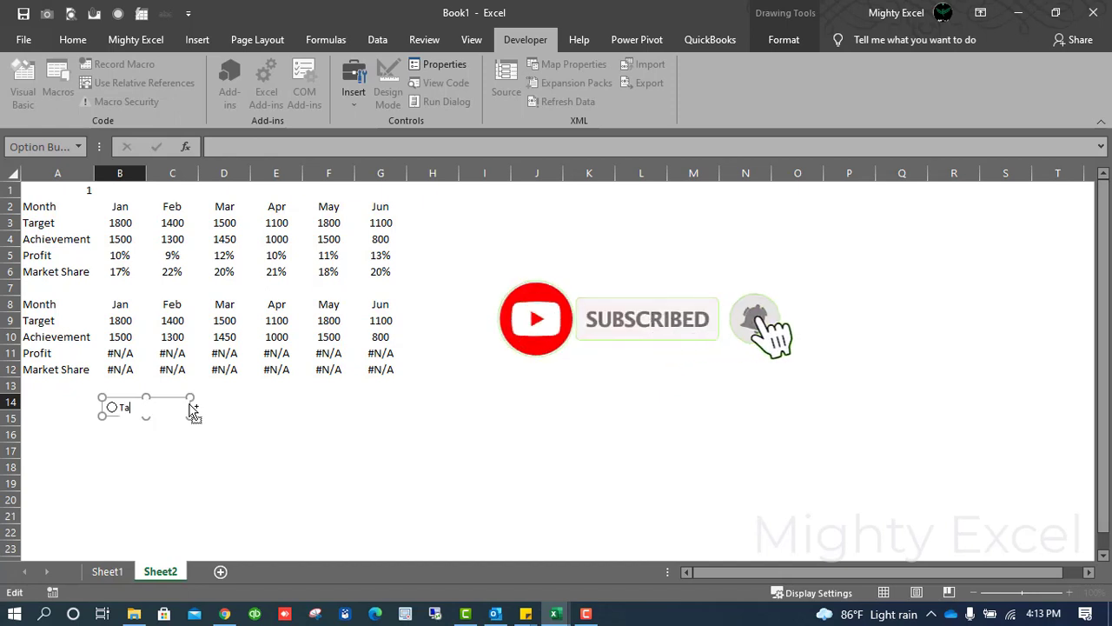
text(rget vs A)
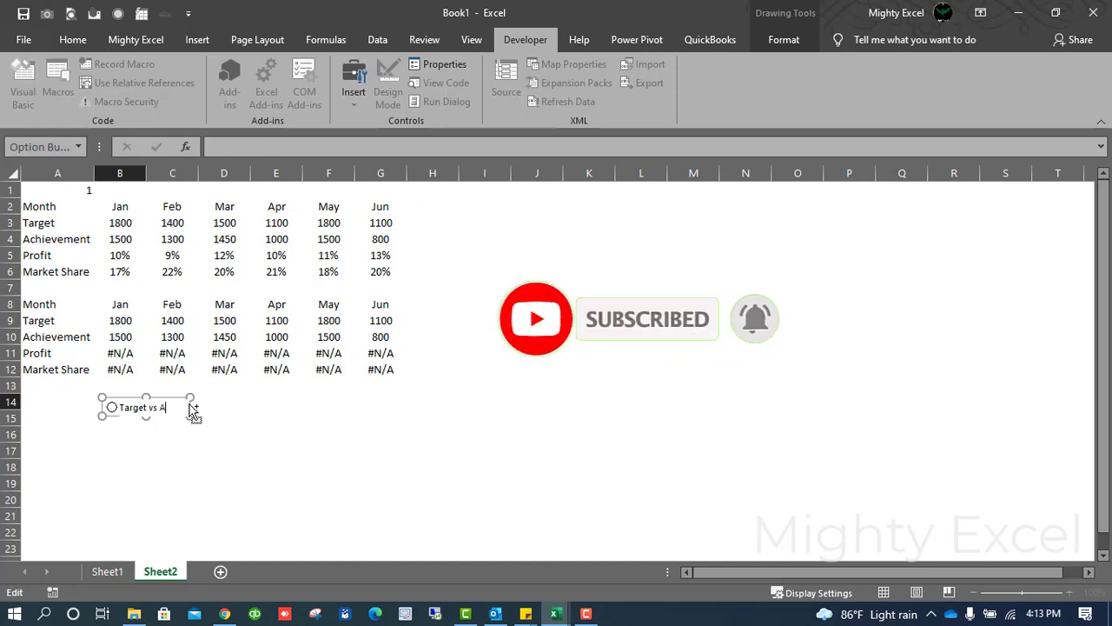
text(ch)
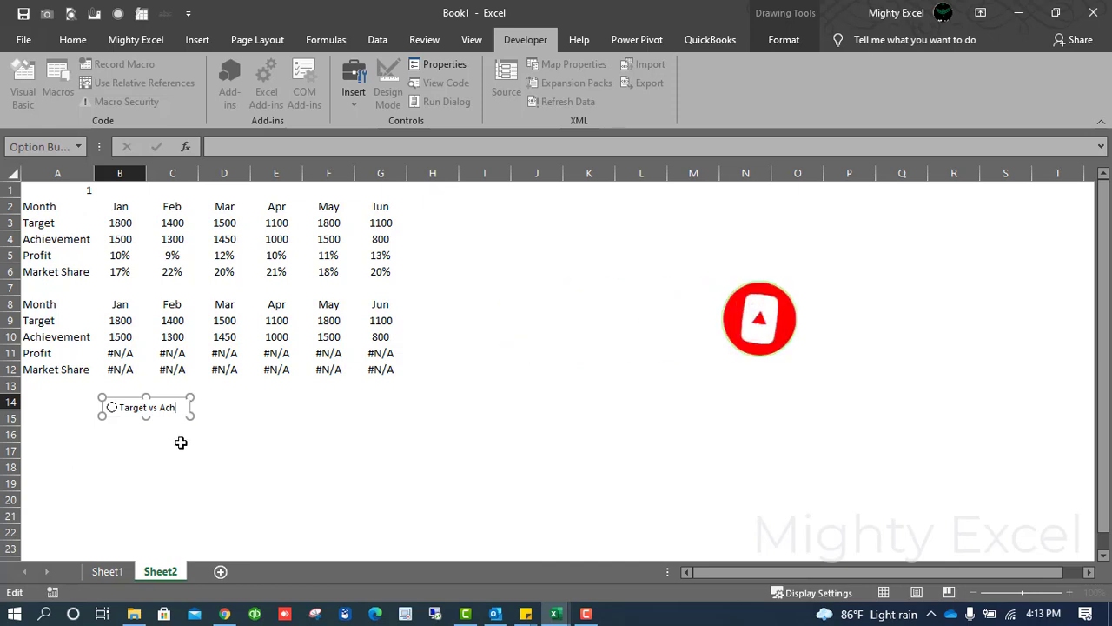
click(172, 449)
Set the Target vs Ach option button to Checked with 3-D shading and link it to cell $A$1
right_click(138, 414)
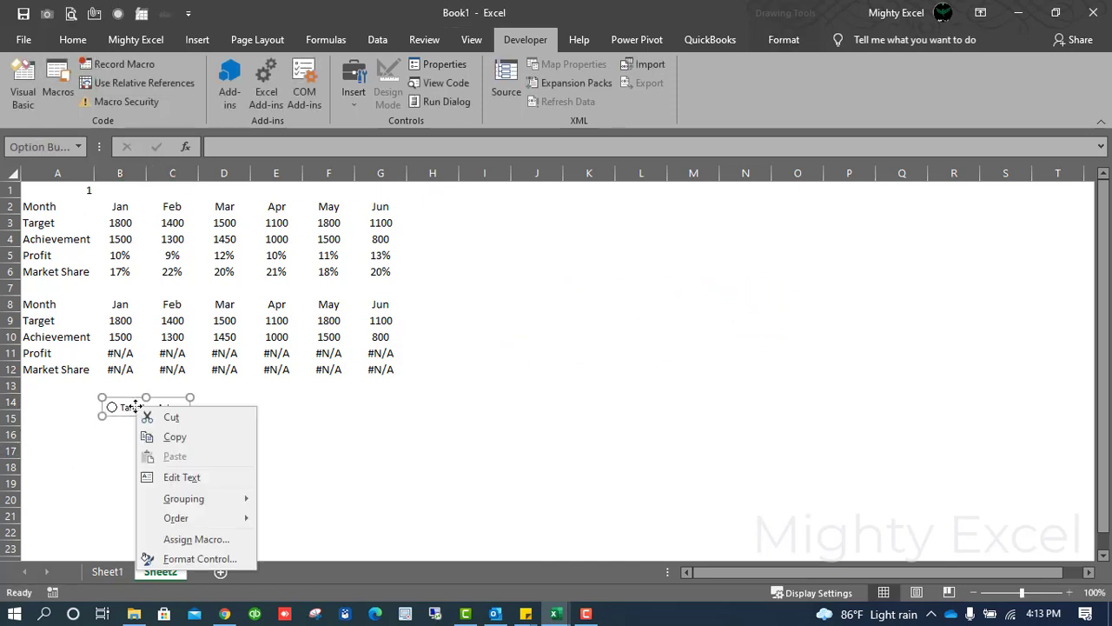
click(195, 559)
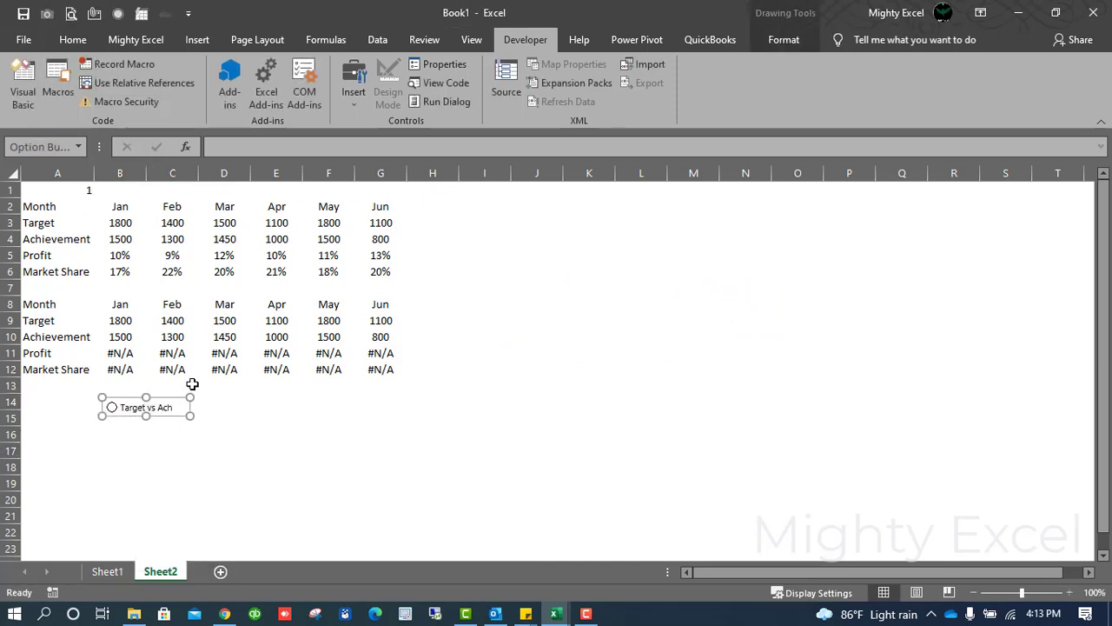
click(450, 291)
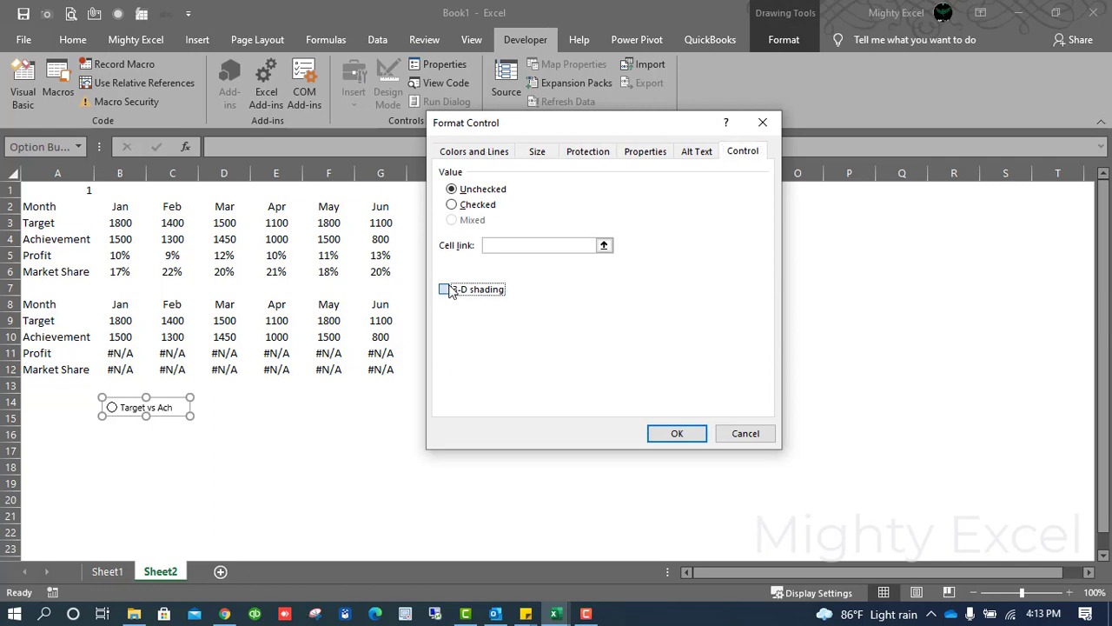
click(452, 205)
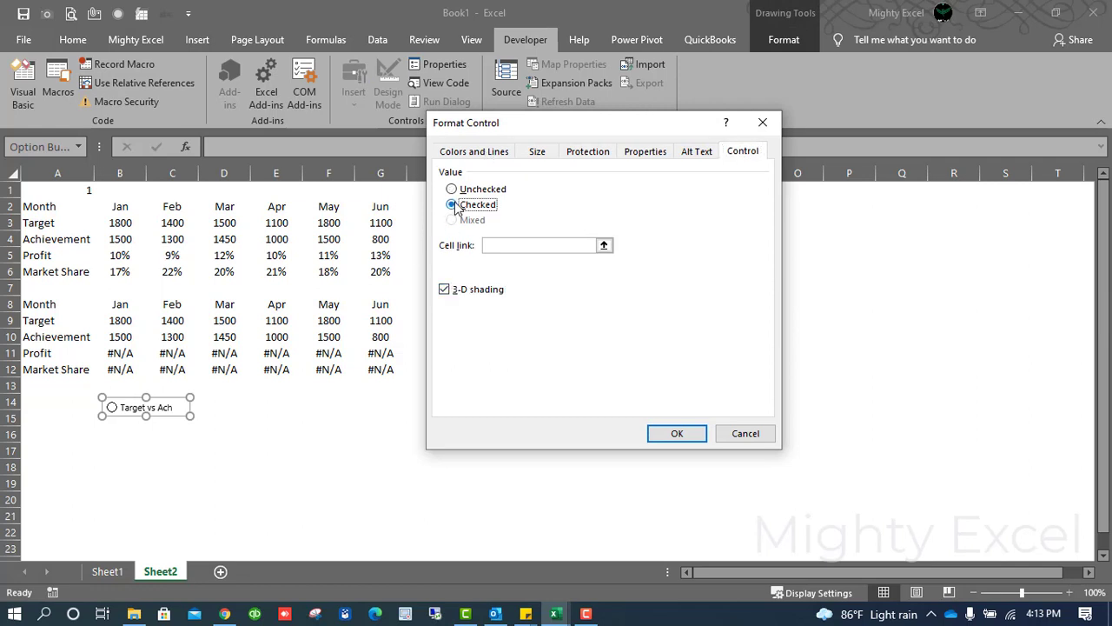
click(605, 246)
click(53, 191)
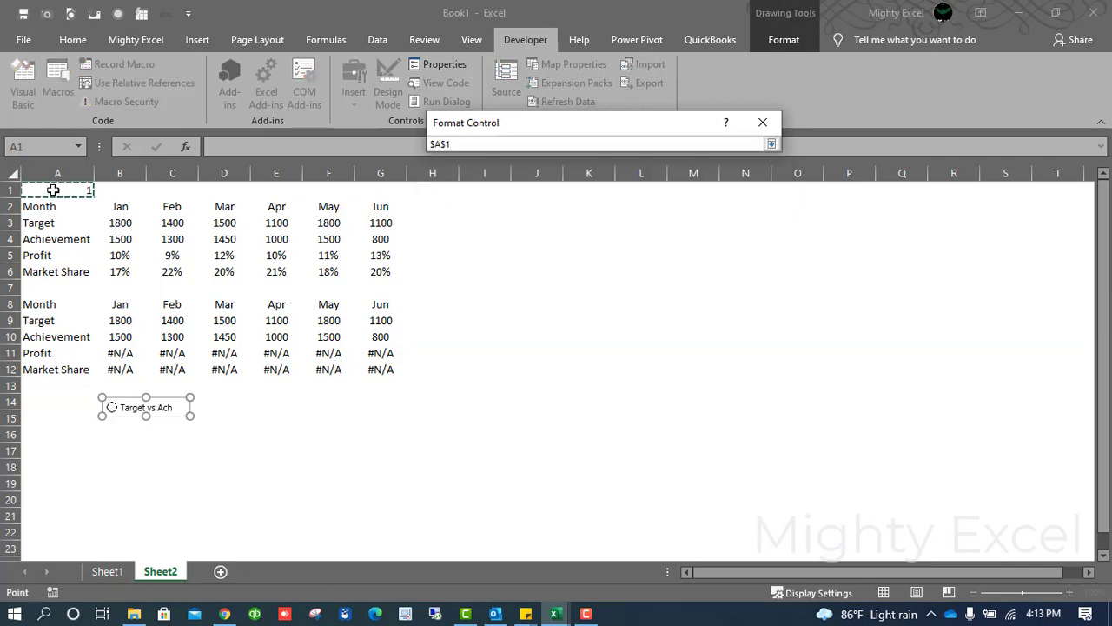
key(Return)
click(676, 434)
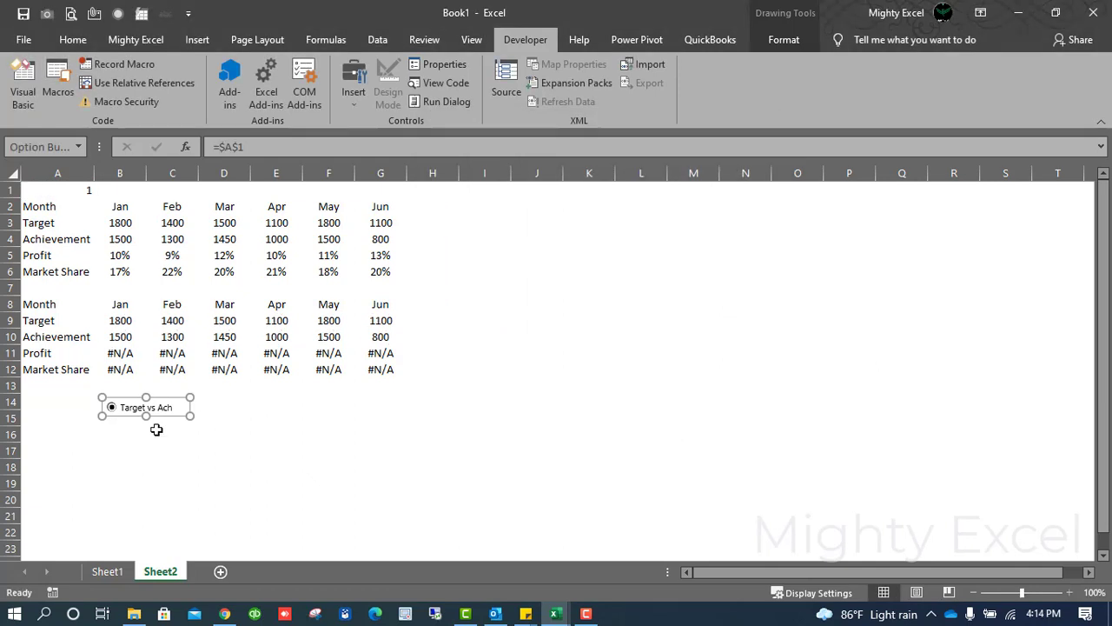
Copy the Target vs Ach option button and paste the duplicate beside it at cell D14
click(157, 434)
click(218, 408)
right_click(161, 416)
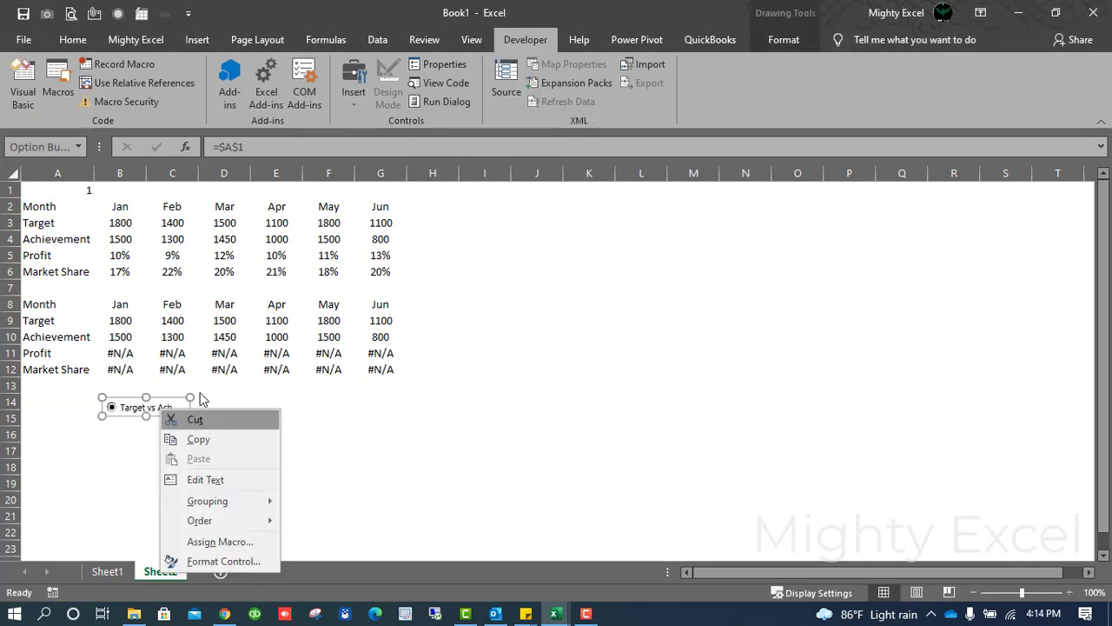
click(198, 438)
key(ctrl+v)
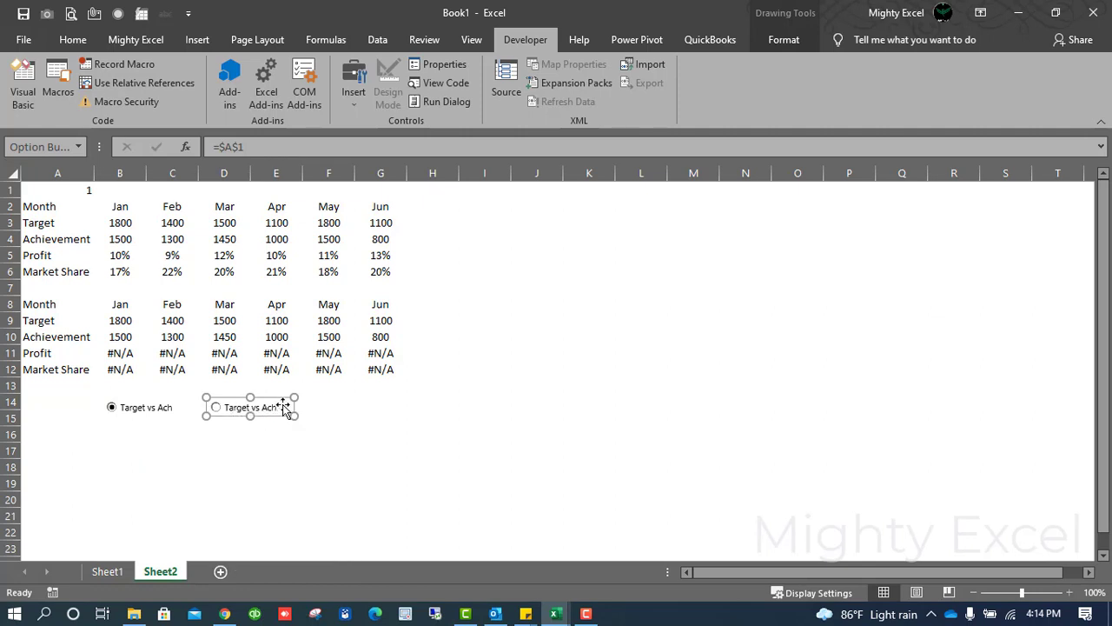
Relabel the duplicated option button in D14 as Profit
click(283, 406)
drag(225, 407, 299, 407)
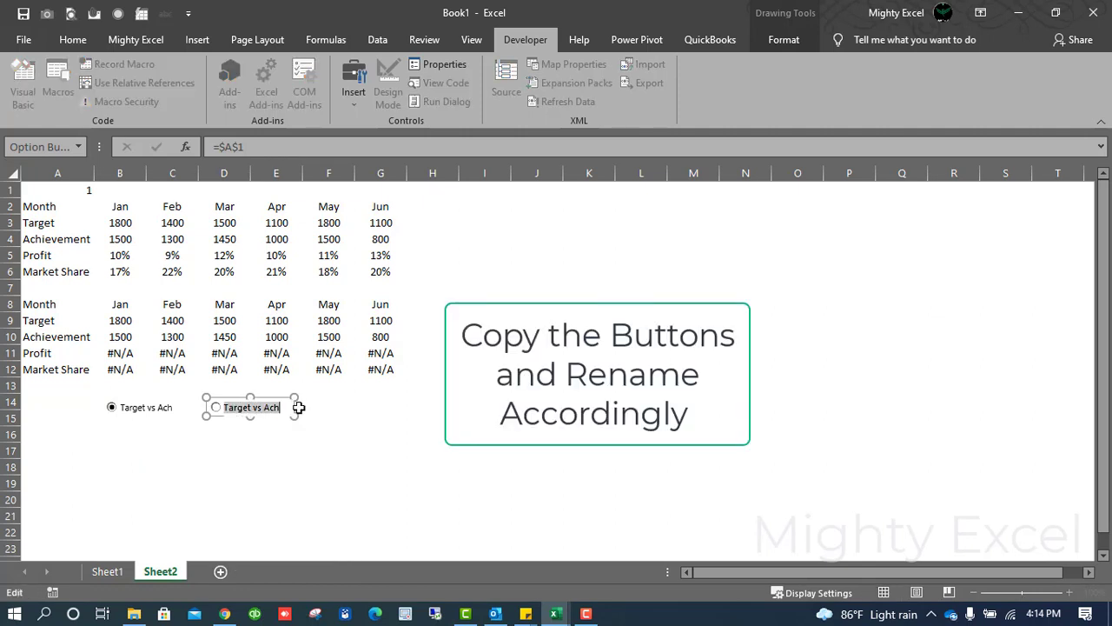
text(Profit)
click(275, 436)
Test the two option buttons by choosing Profit and switching back to Target vs Ach
click(216, 408)
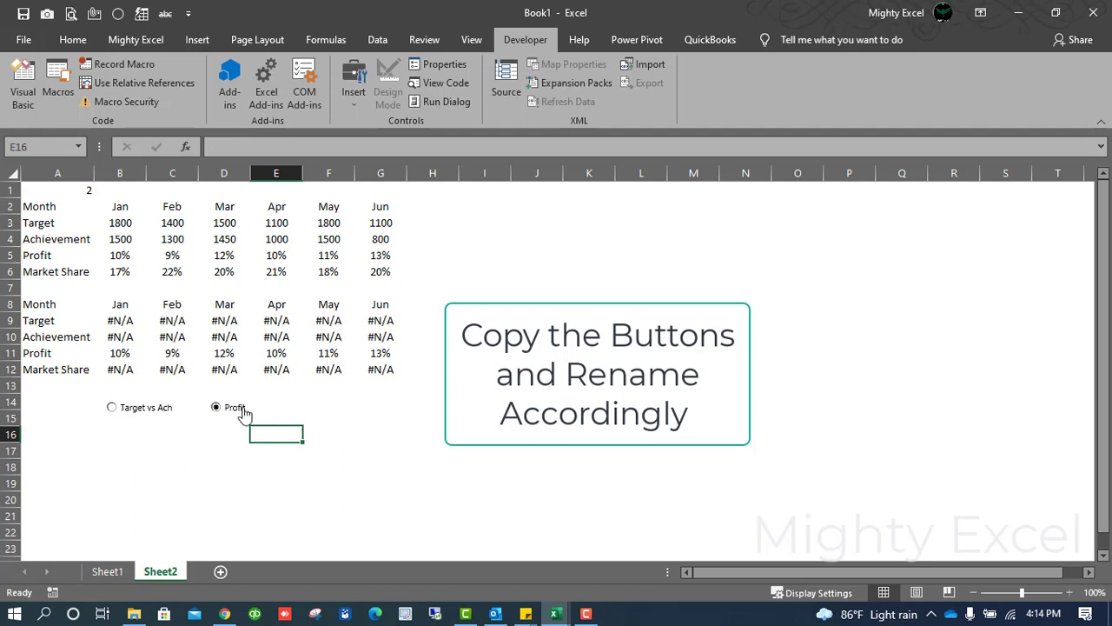
click(265, 468)
click(143, 409)
Paste another copy of the Target vs Ach option button next to Profit, at cell E14
right_click(161, 409)
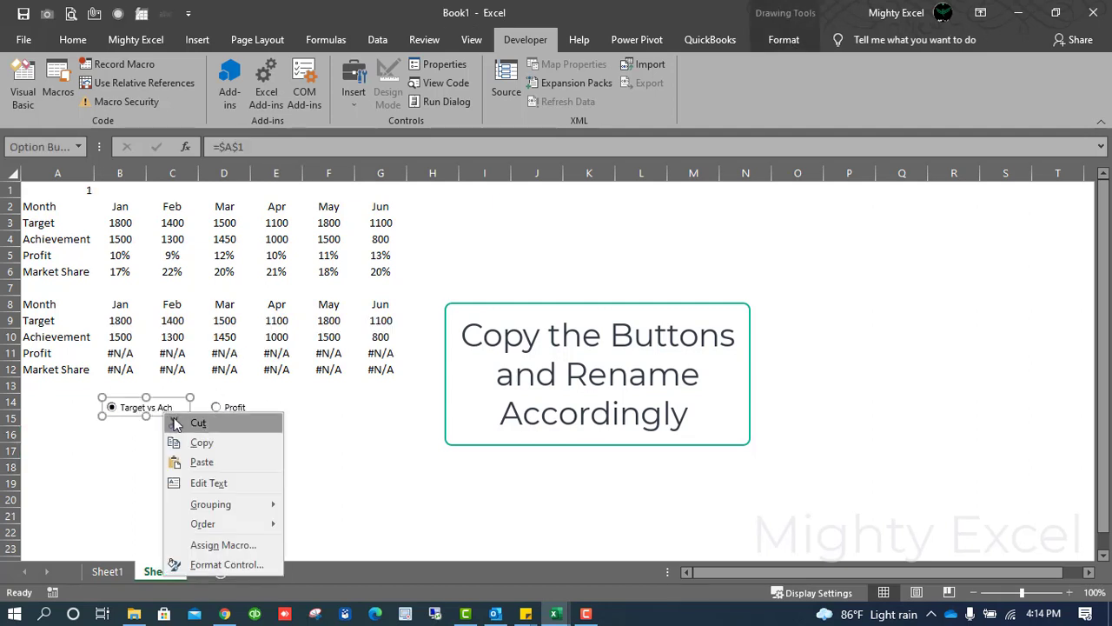
click(188, 442)
click(288, 406)
right_click(302, 408)
click(270, 460)
key(ctrl+v)
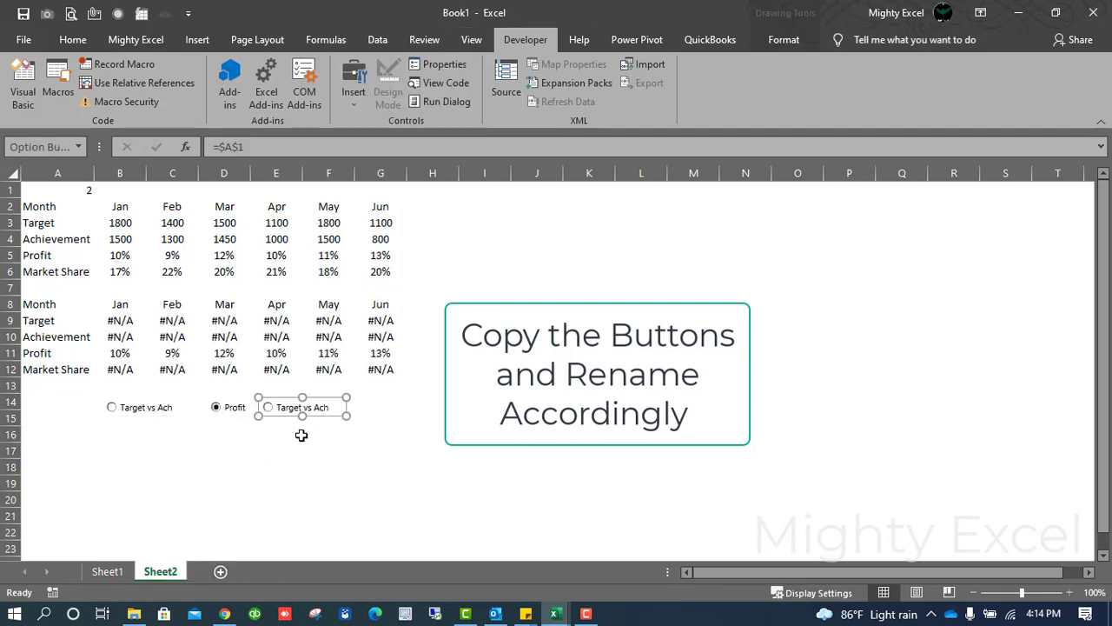
Relabel the third option button as Market Share
click(278, 408)
key(ctrl+shift+Right)
key(ctrl+shift+Right)
key(ctrl+shift+Right)
text(Ma)
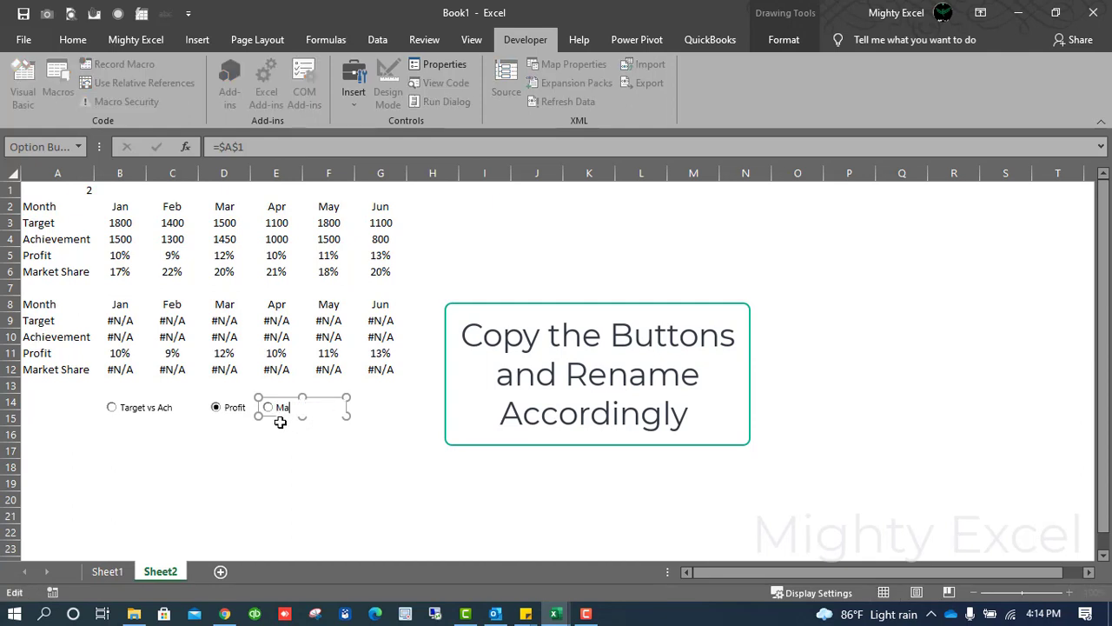
text(rket Share)
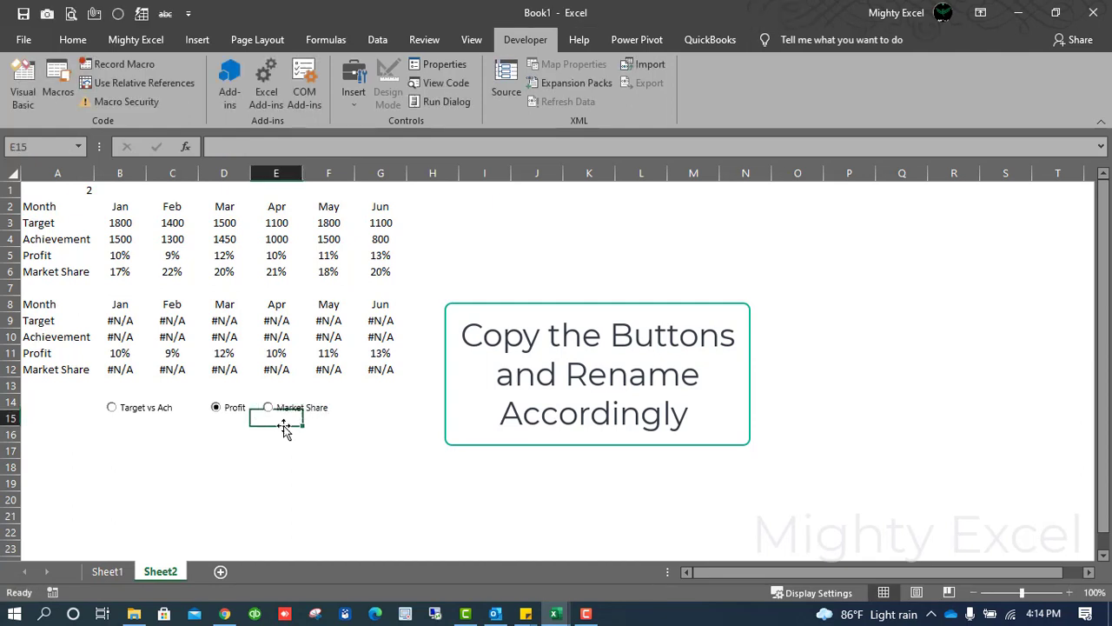
click(277, 467)
Try the Market Share and Profit option buttons, leaving Target vs Ach selected
click(276, 408)
click(225, 410)
click(137, 415)
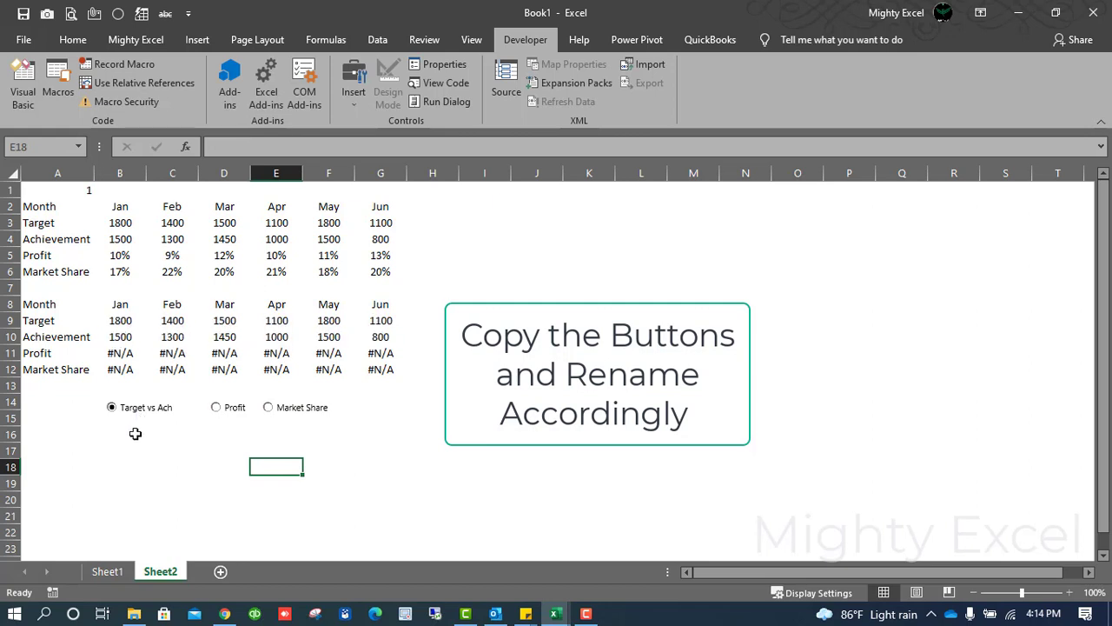
click(133, 432)
Insert a 2-D clustered column chart from range A8:G12 and place it beside the tables, starting near cell H1
drag(35, 306, 387, 365)
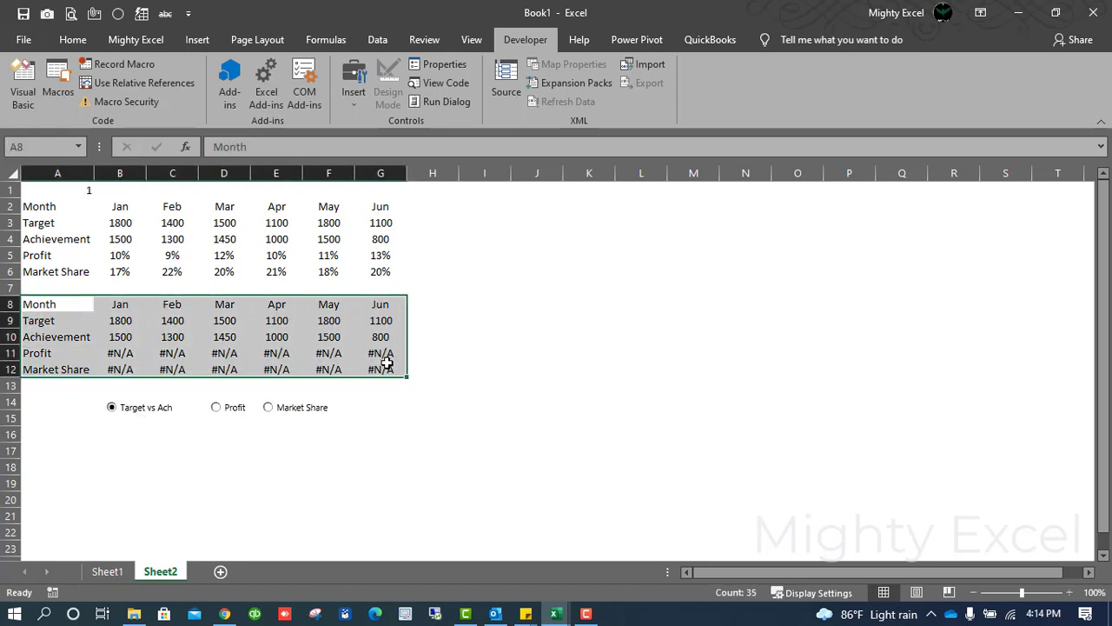
click(195, 41)
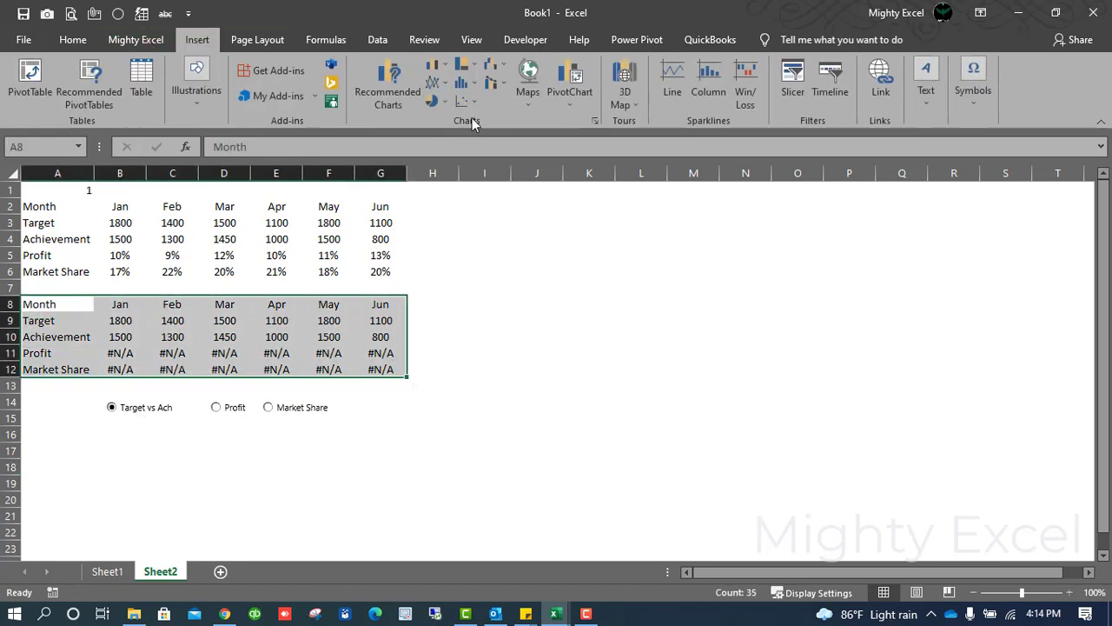
click(439, 71)
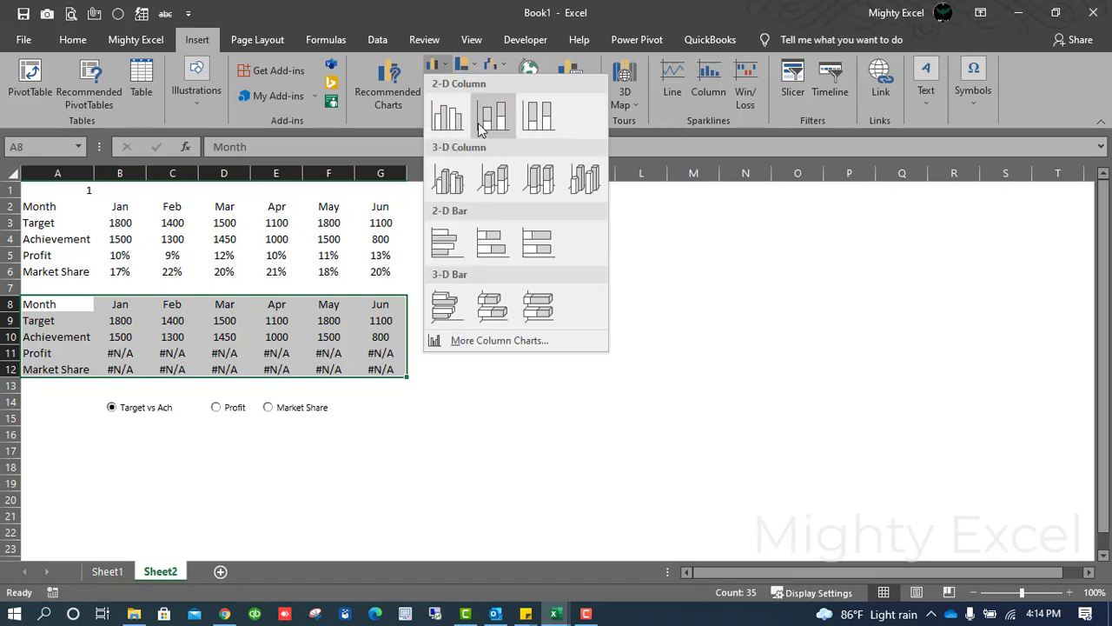
click(452, 117)
drag(468, 252, 554, 191)
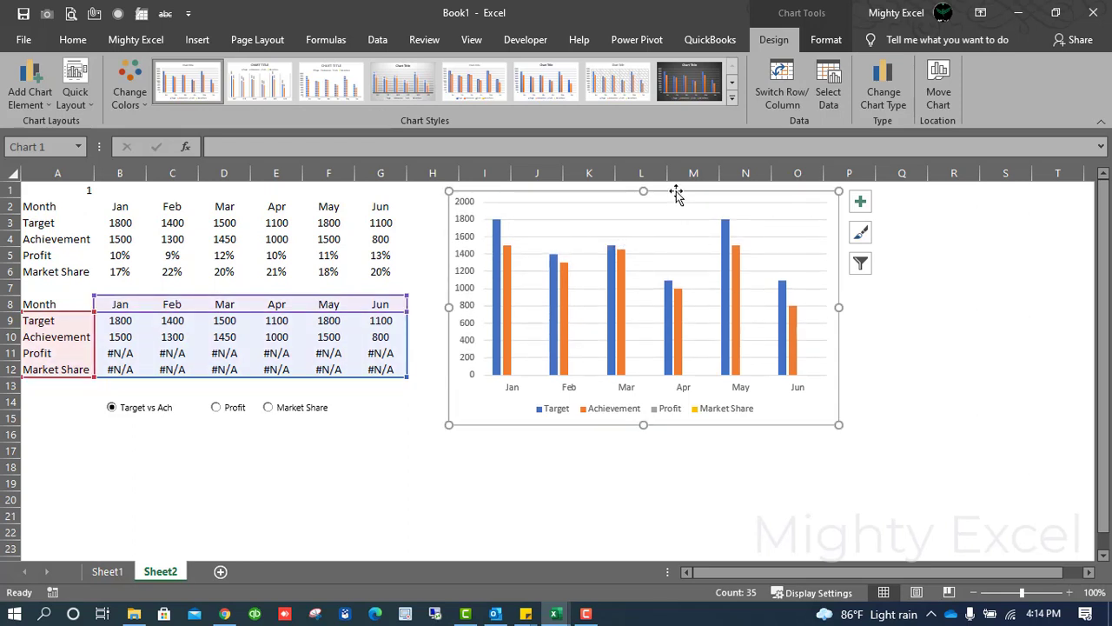
Nudge the chart slightly down and change it to a combo chart with Profit and Market Share as Line with Markers
drag(675, 191, 677, 202)
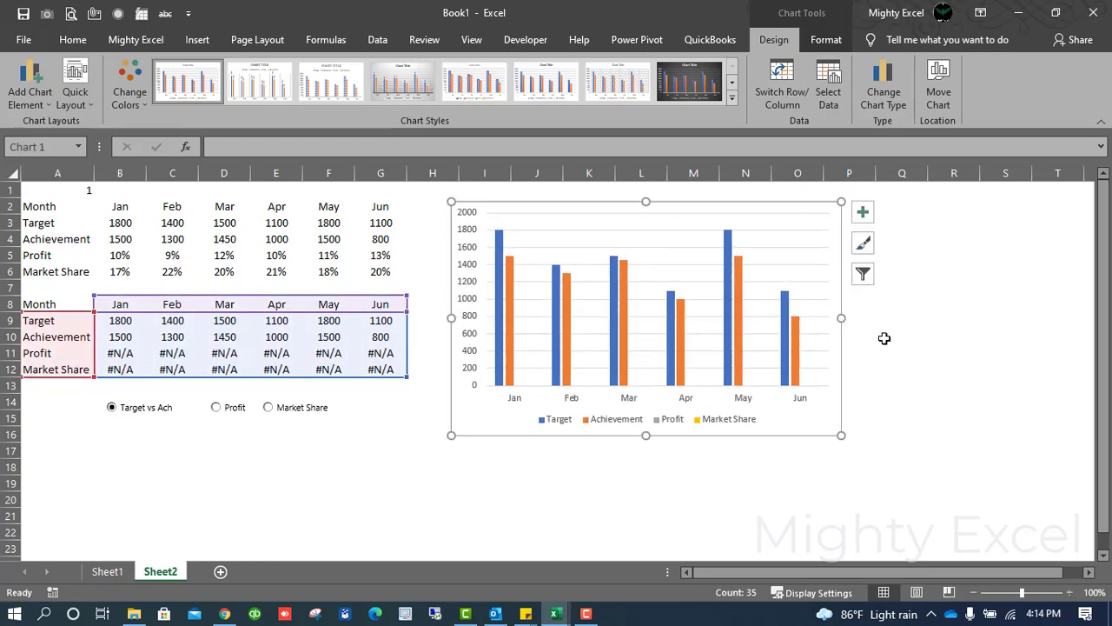
click(879, 91)
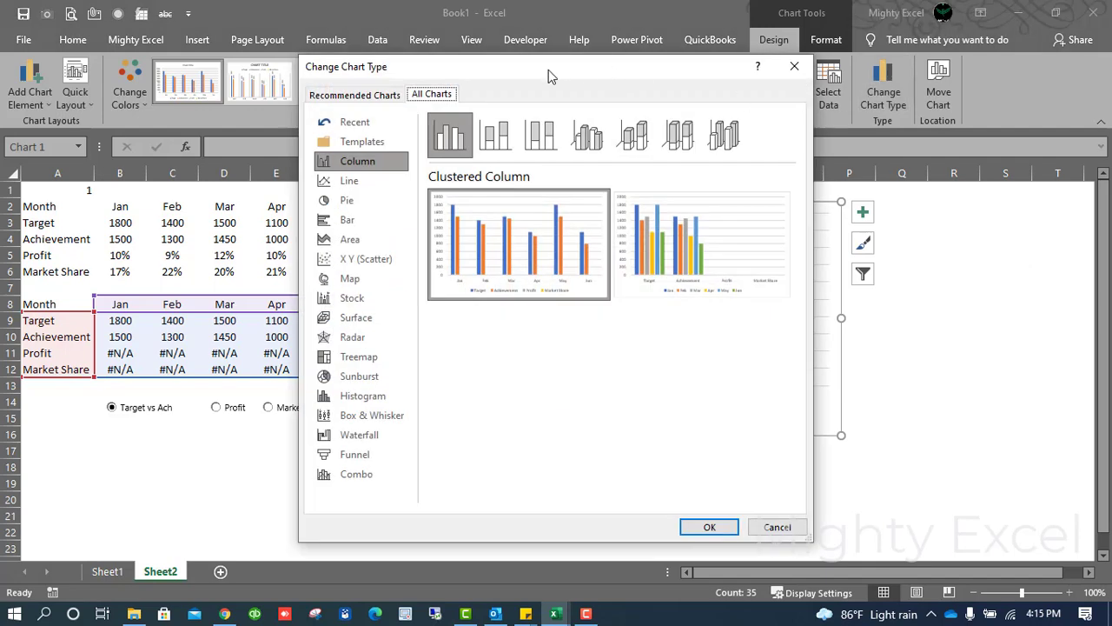
mouse_move(548, 69)
mouse_down()
mouse_move(540, 76)
mouse_move(548, 67)
mouse_up()
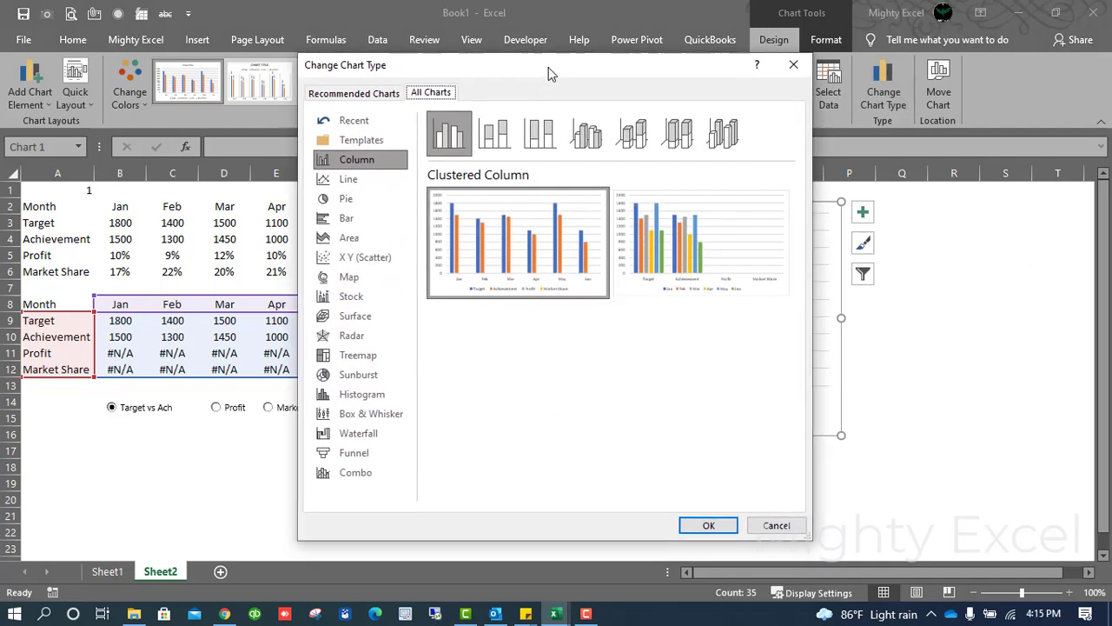
click(356, 471)
scroll(641, 437, down, 1)
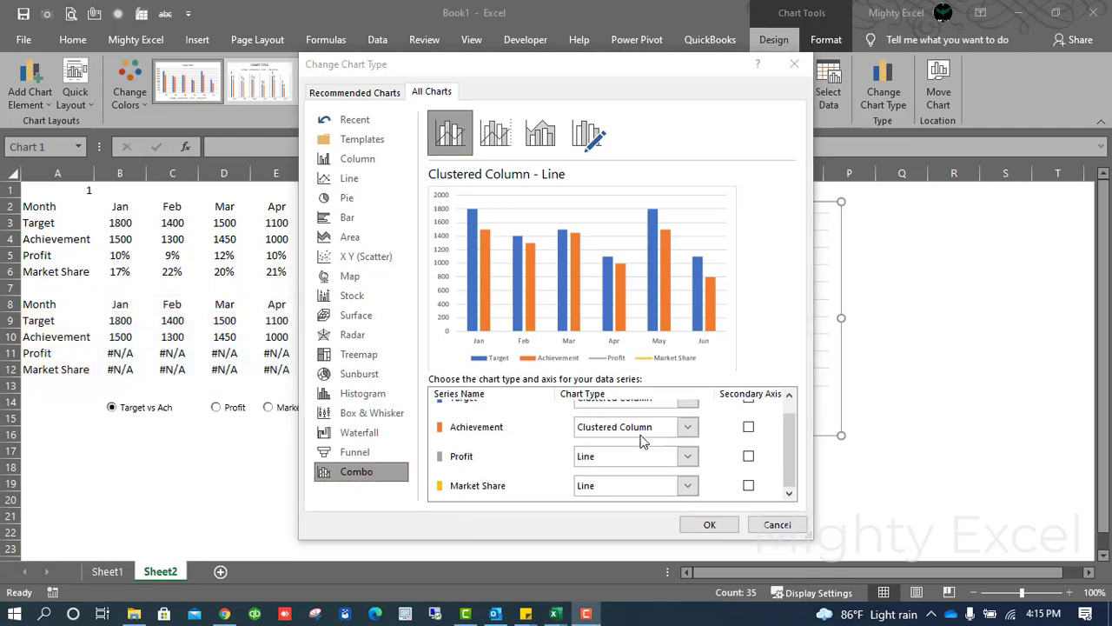
click(688, 455)
click(731, 320)
click(688, 486)
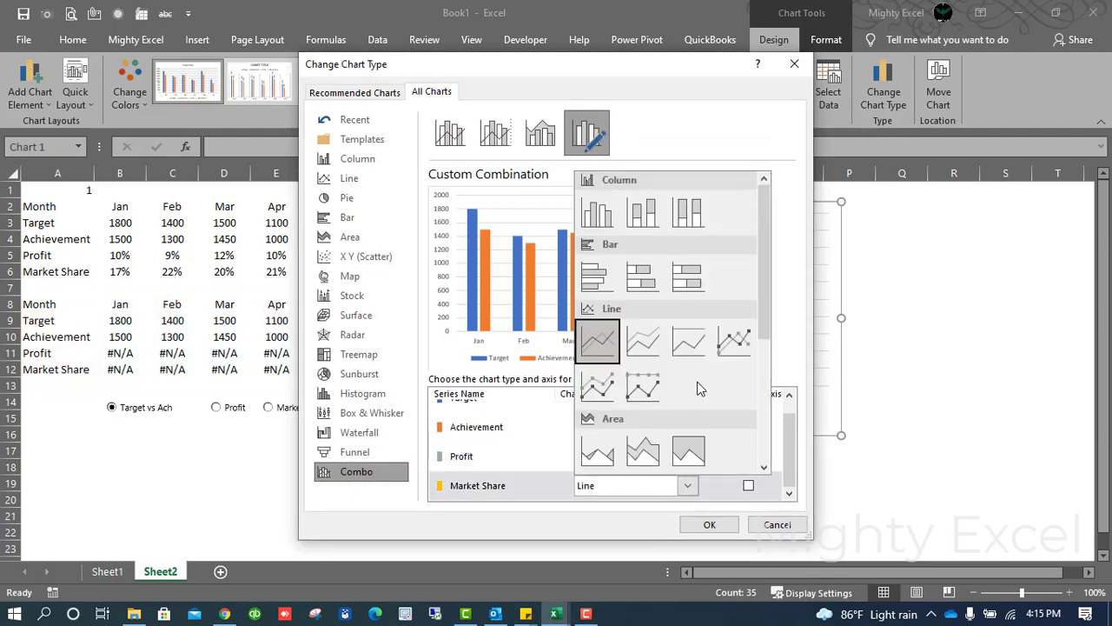
click(724, 348)
Plot the Market Share and Profit series on the secondary axis and apply the combo chart
click(748, 484)
click(748, 455)
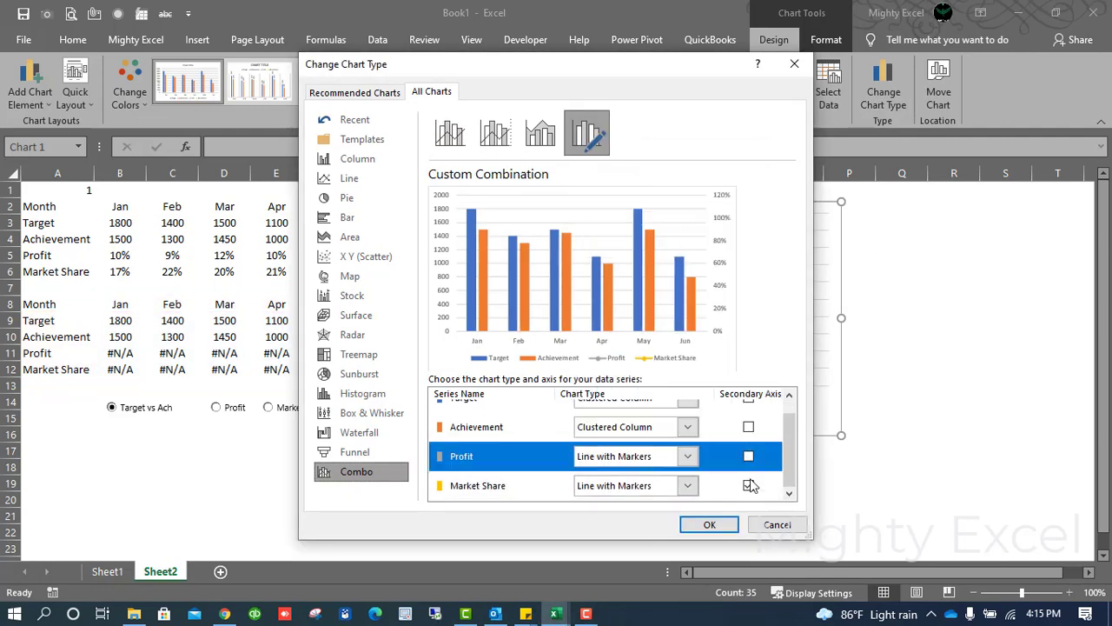
click(708, 525)
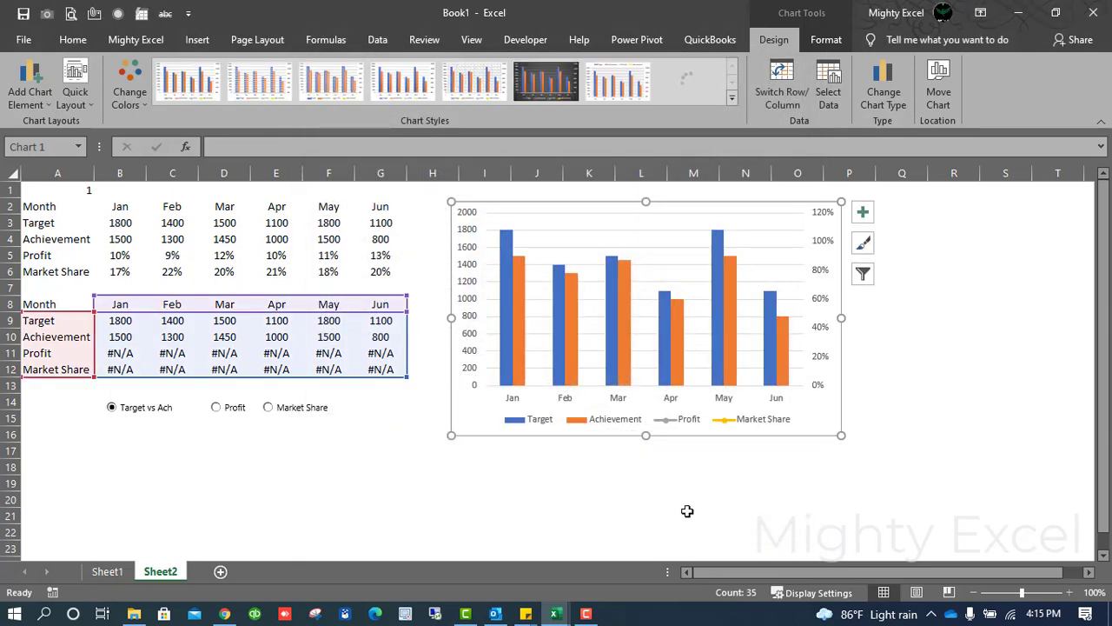
click(663, 496)
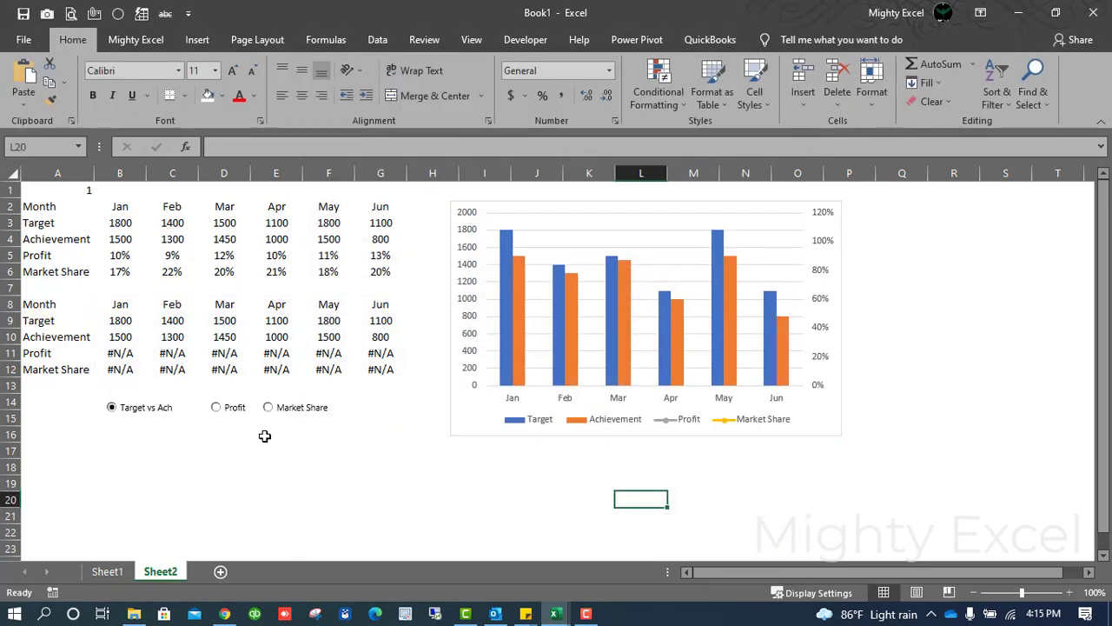
Test the chart with the Profit and Market Share option buttons, leaving Target vs Ach selected
click(216, 408)
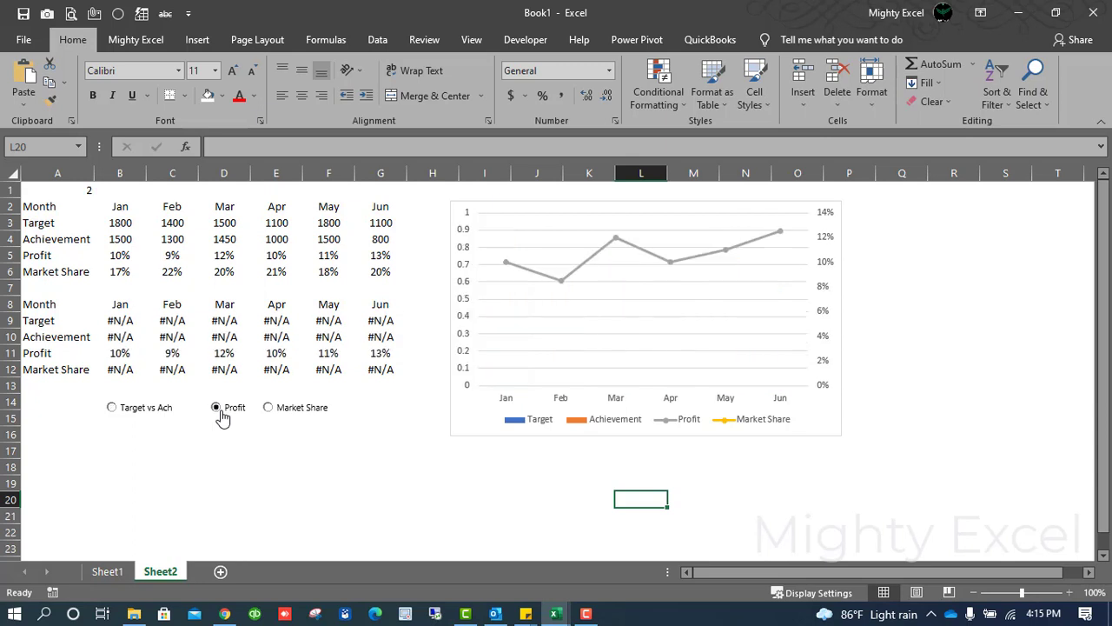
click(269, 408)
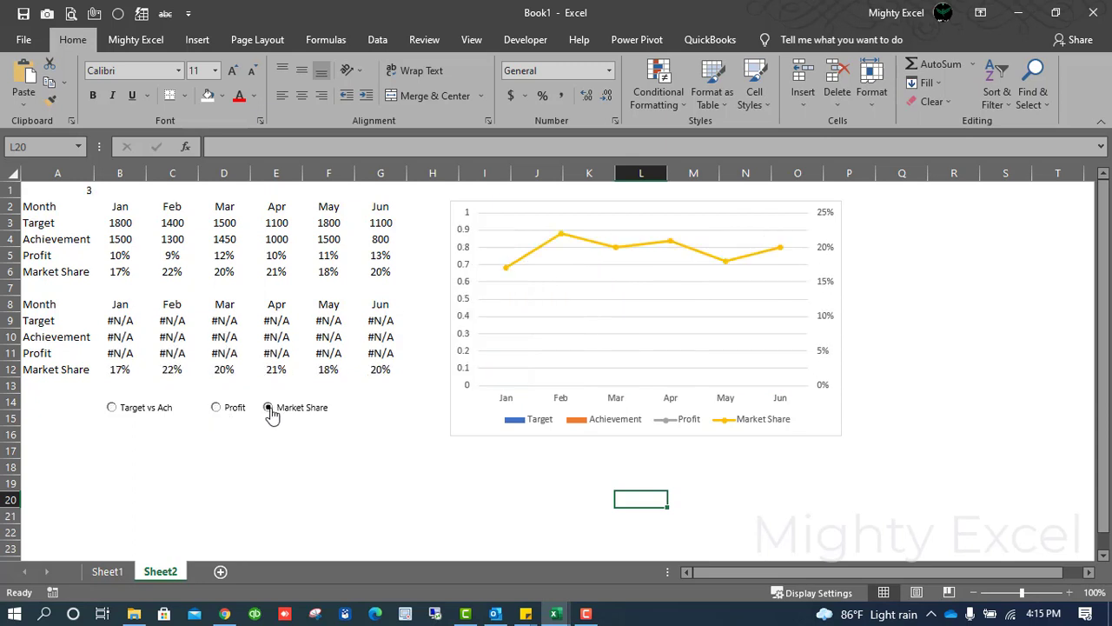
click(217, 408)
click(162, 413)
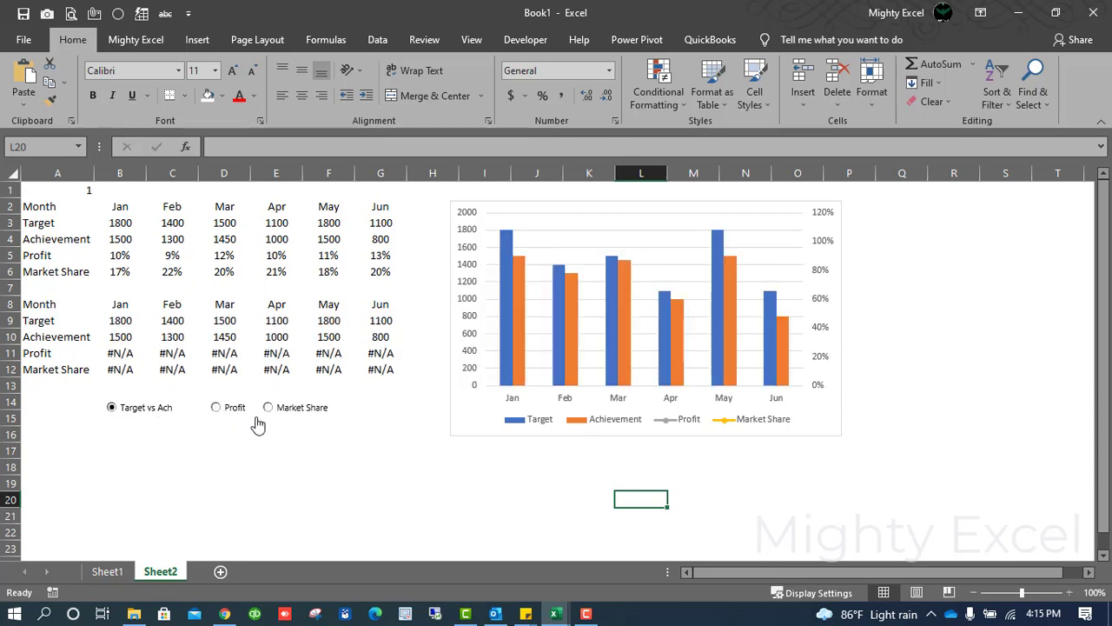
Move the Market Share option button below the chart, under its Market Share legend entry
click(291, 447)
right_click(291, 407)
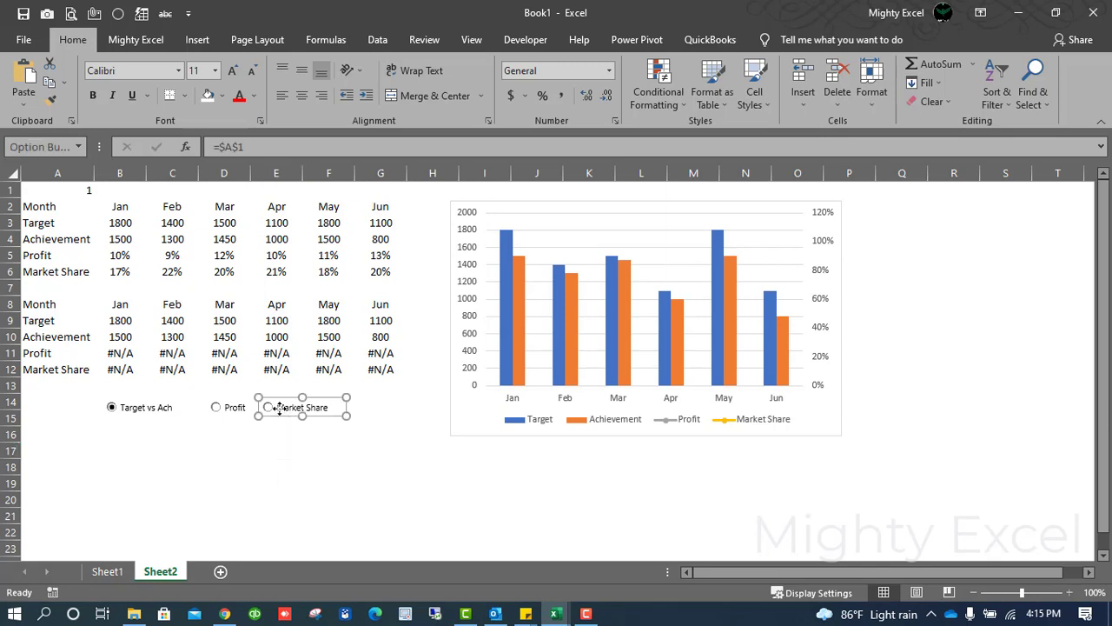
key(Escape)
drag(281, 398, 733, 451)
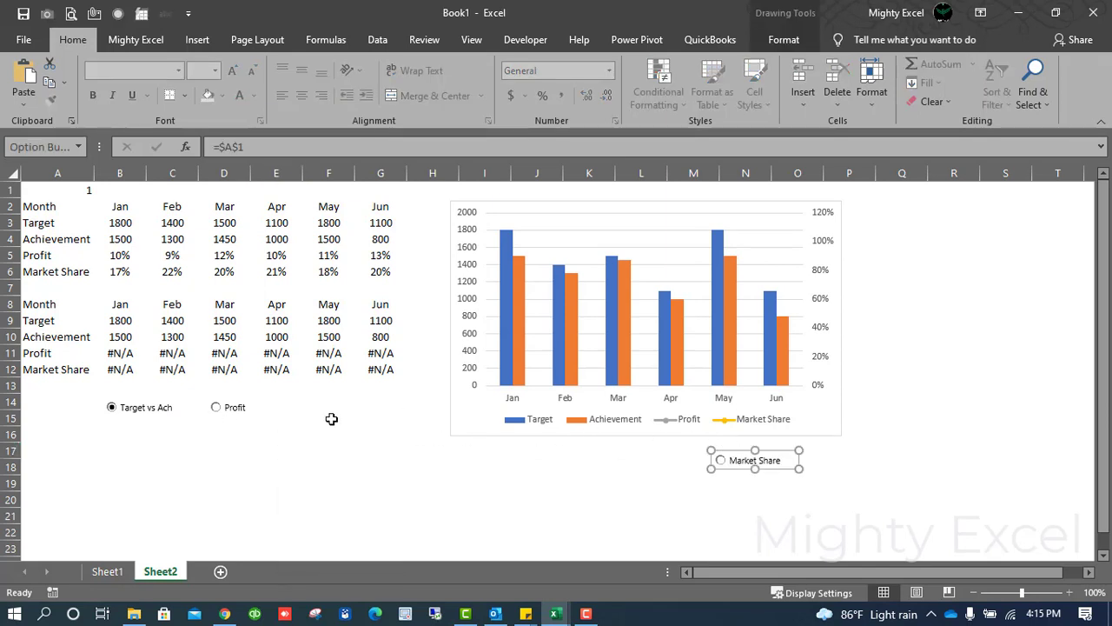
Move the Profit option button below the chart, just before the Market Share button
click(233, 413)
right_click(233, 408)
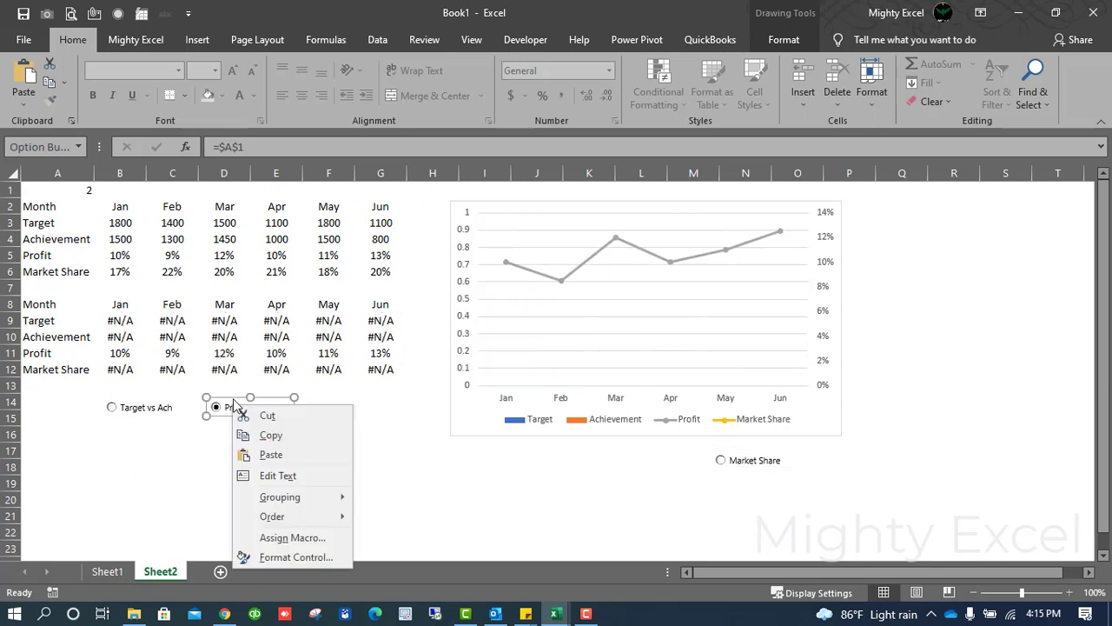
key(Escape)
drag(229, 391, 659, 449)
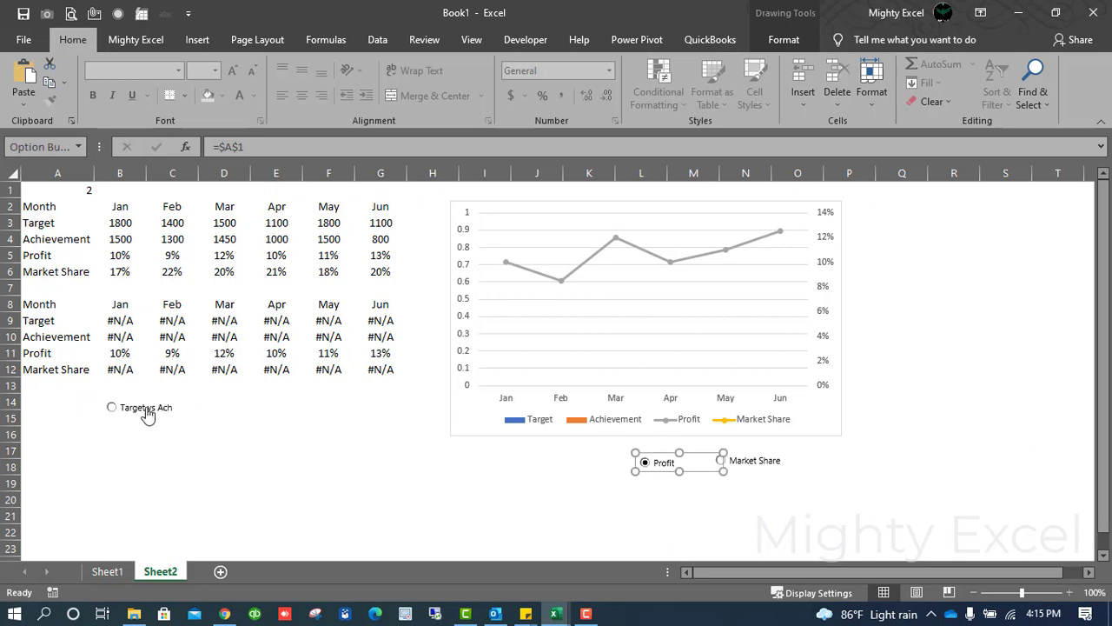
Select Target vs Ach and move its option button below the chart, in line before Profit
click(112, 407)
right_click(143, 404)
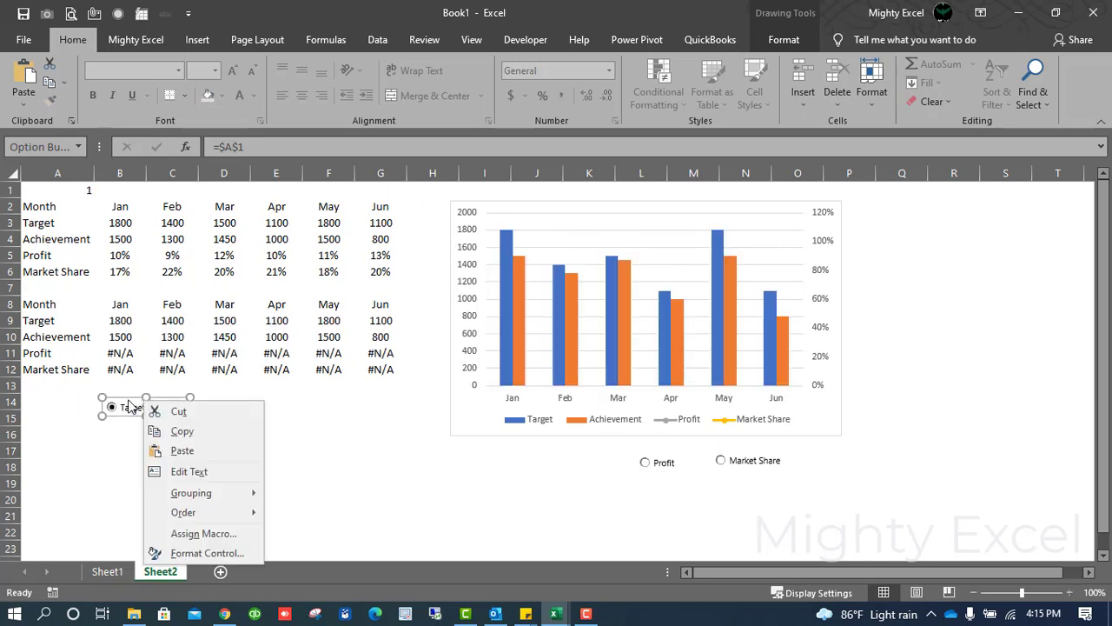
click(128, 401)
drag(127, 398, 550, 448)
click(629, 499)
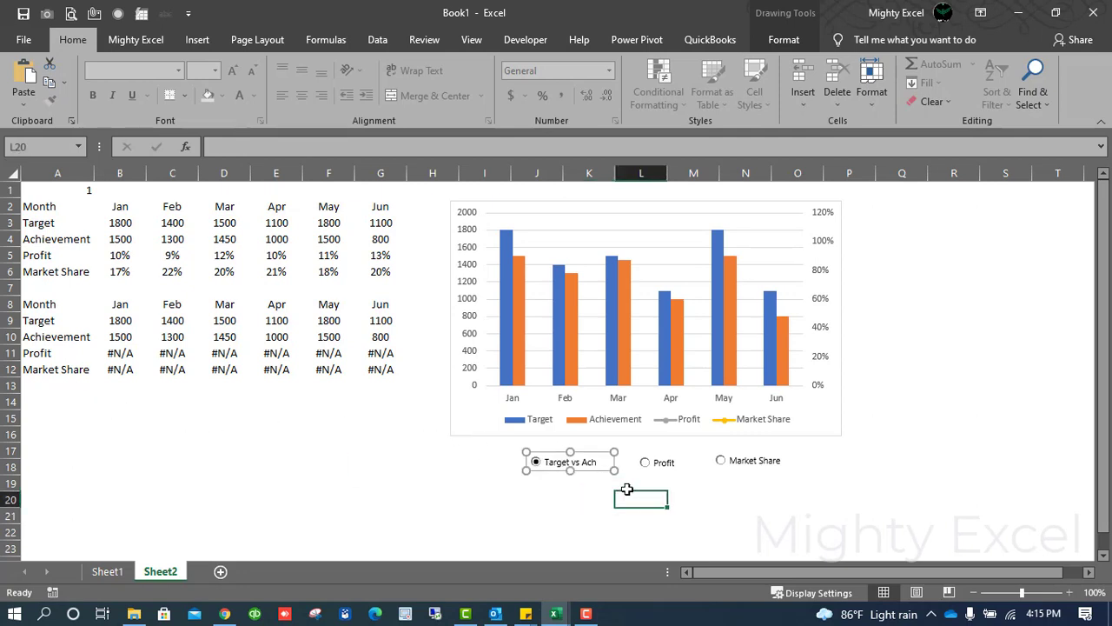
Try all three option buttons beneath the chart, leaving Target vs Ach selected, and view the original combo chart on Sheet1
click(648, 468)
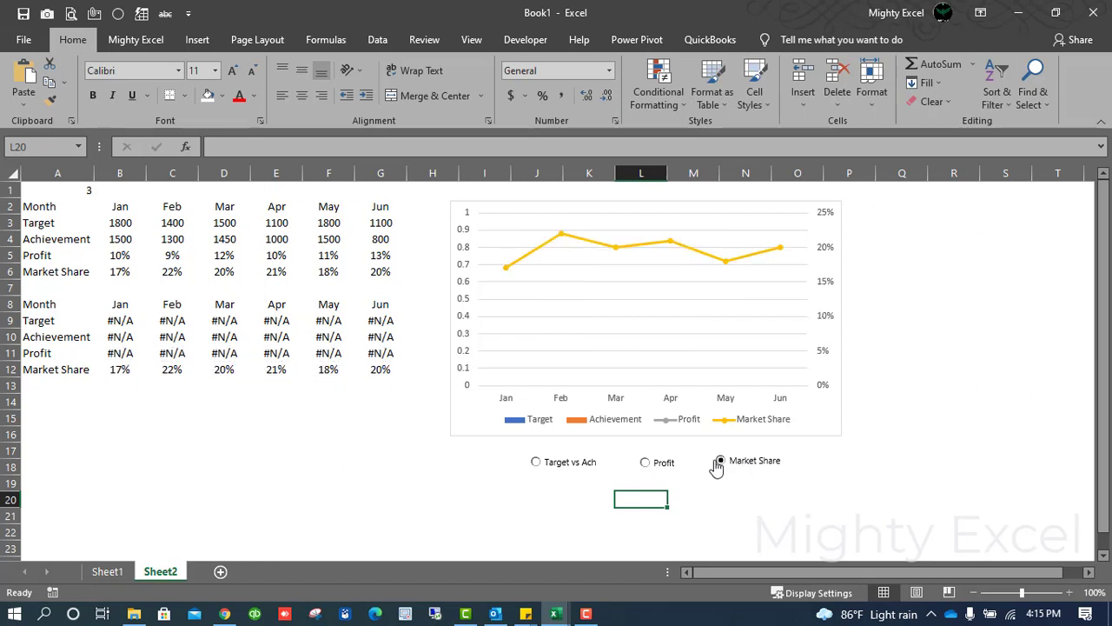
click(560, 467)
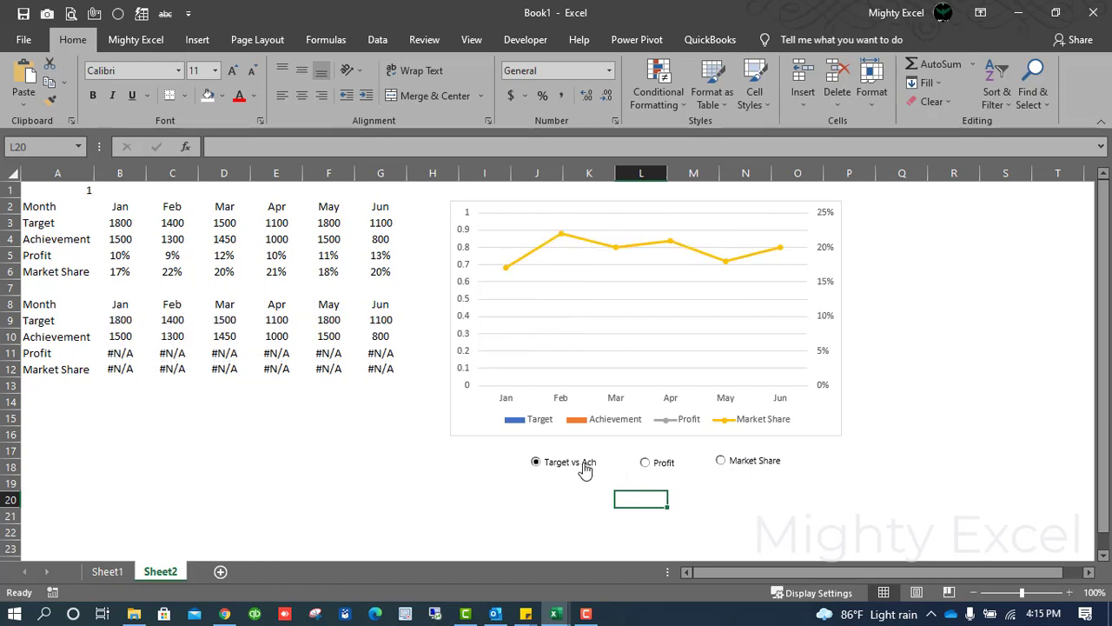
click(650, 465)
click(751, 467)
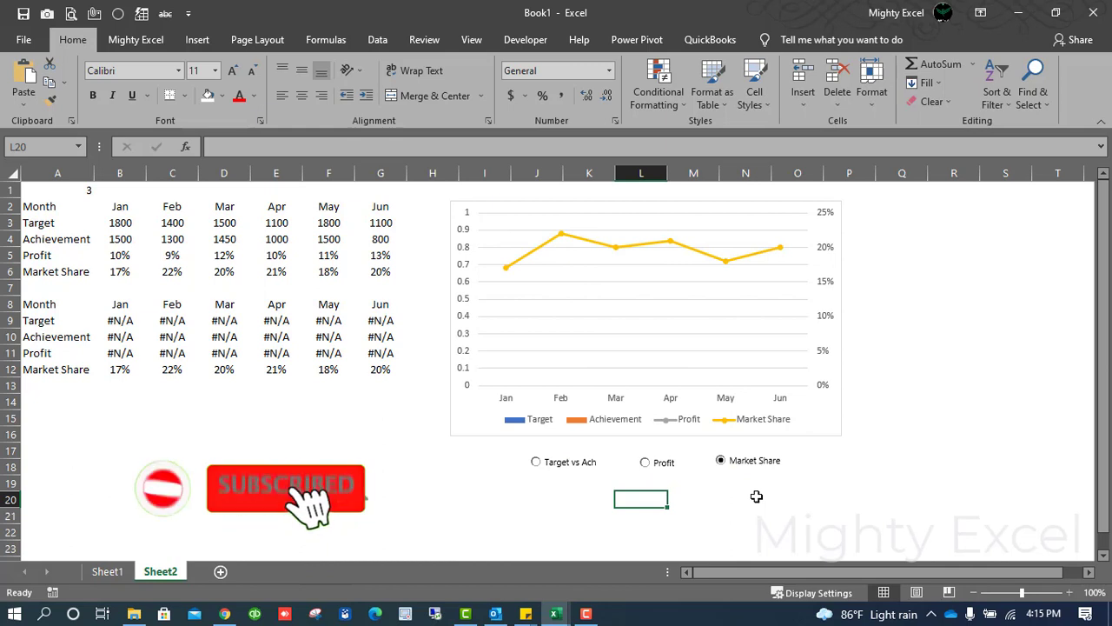
click(646, 463)
click(580, 467)
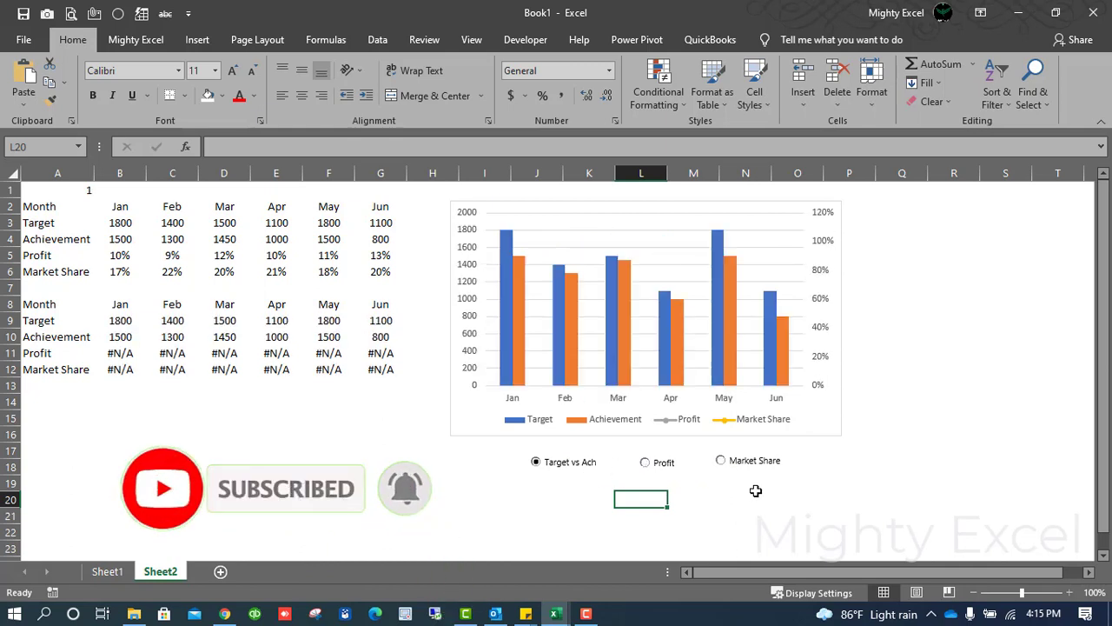
click(724, 503)
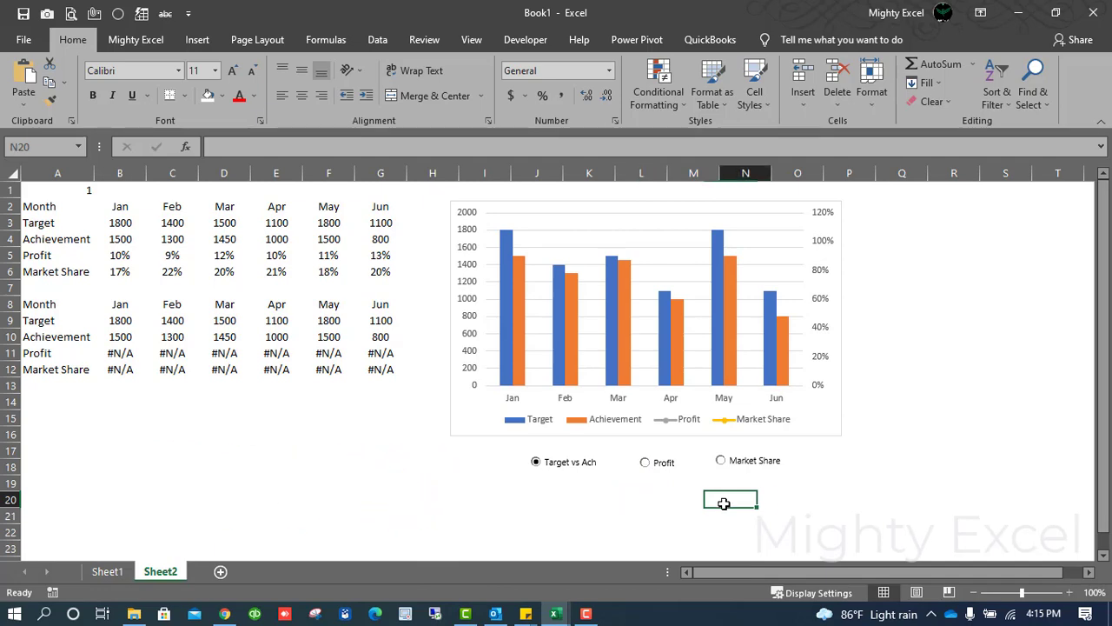
click(118, 574)
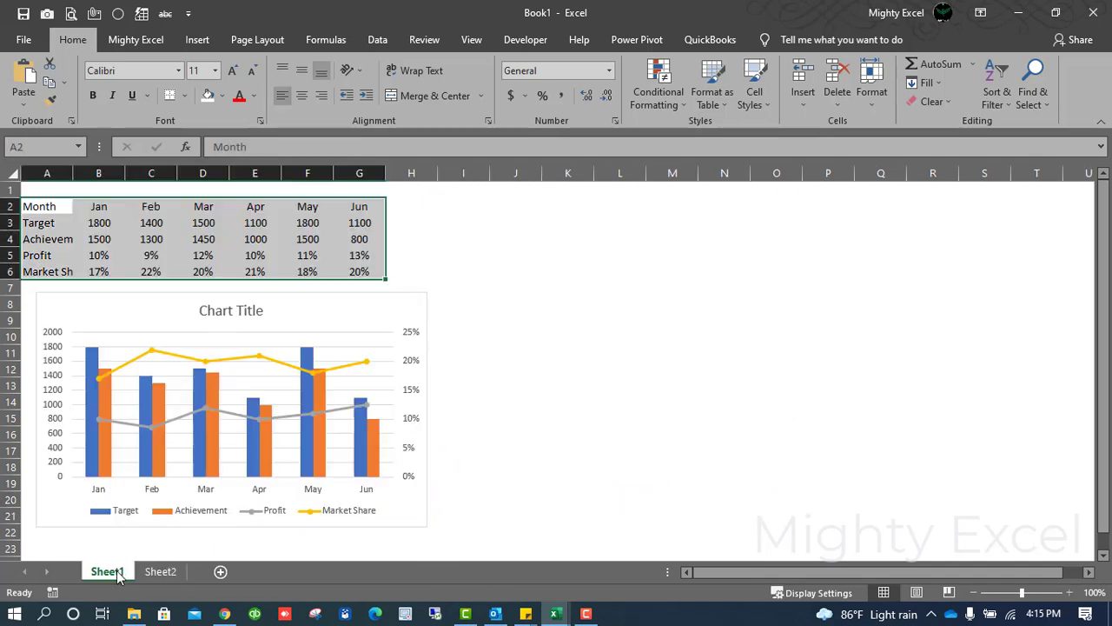